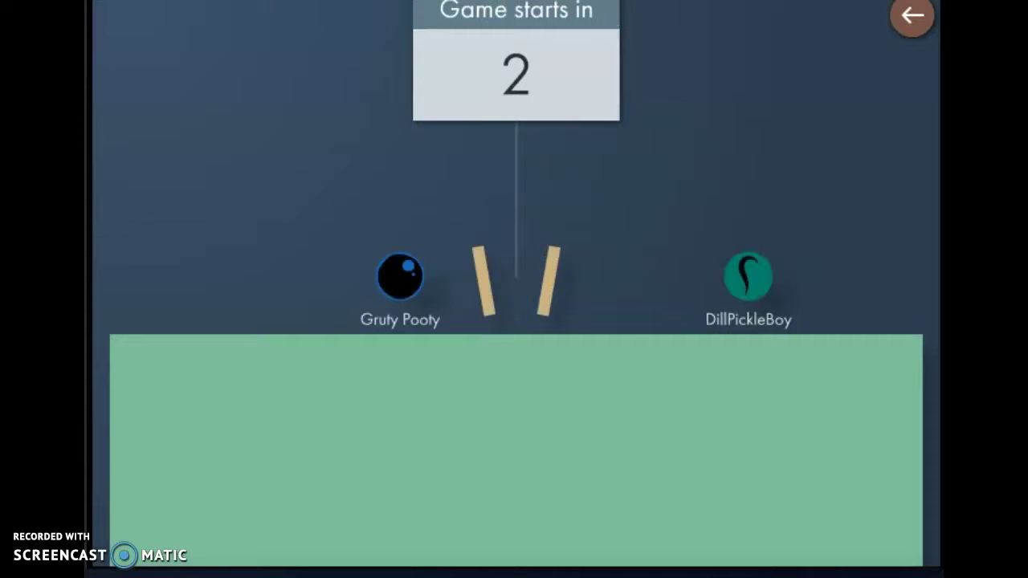
Move and jump the ball rightward across the swing arena as the round begins.
{"action": "key", "text": "Left"}
{"action": "key", "text": "Right"}
{"action": "key", "text": "Up"}
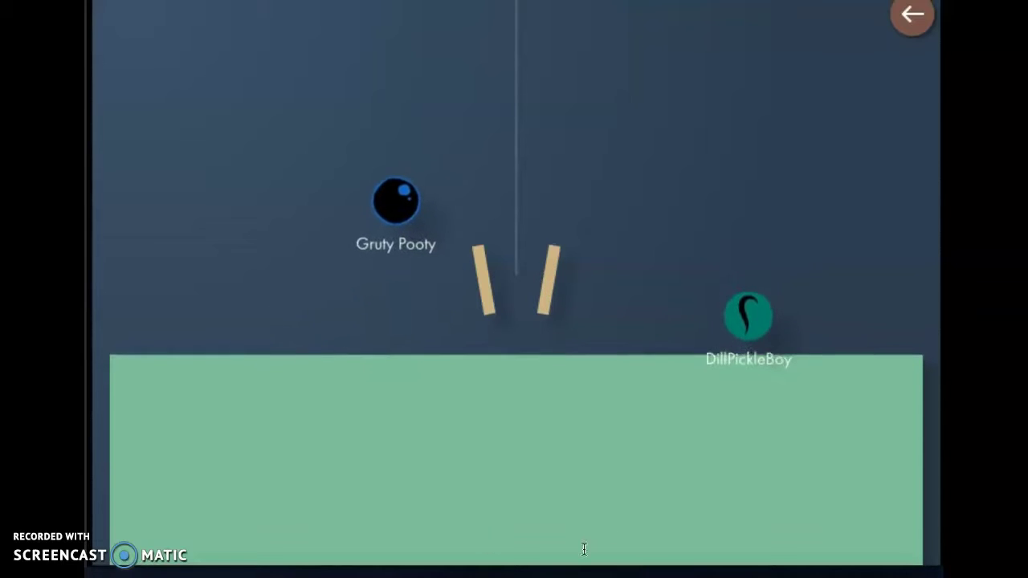
{"action": "key", "text": "Up"}
{"action": "key", "text": "Right"}
{"action": "key", "text": "Return"}
{"action": "key", "text": "Return"}
{"action": "key", "text": "Right"}
{"action": "key", "text": "Up"}
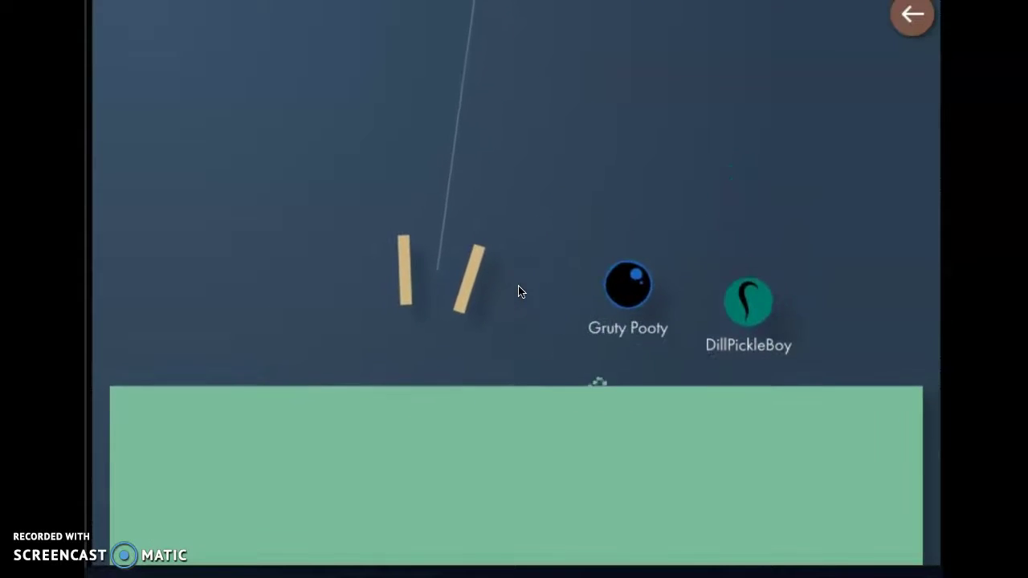
{"action": "key", "text": "Right"}
{"action": "key", "text": "Up"}
Climb left toward the swinging rope, then bounce and launch the ball to finish the round.
{"action": "key", "text": "Left"}
{"action": "key", "text": "Up"}
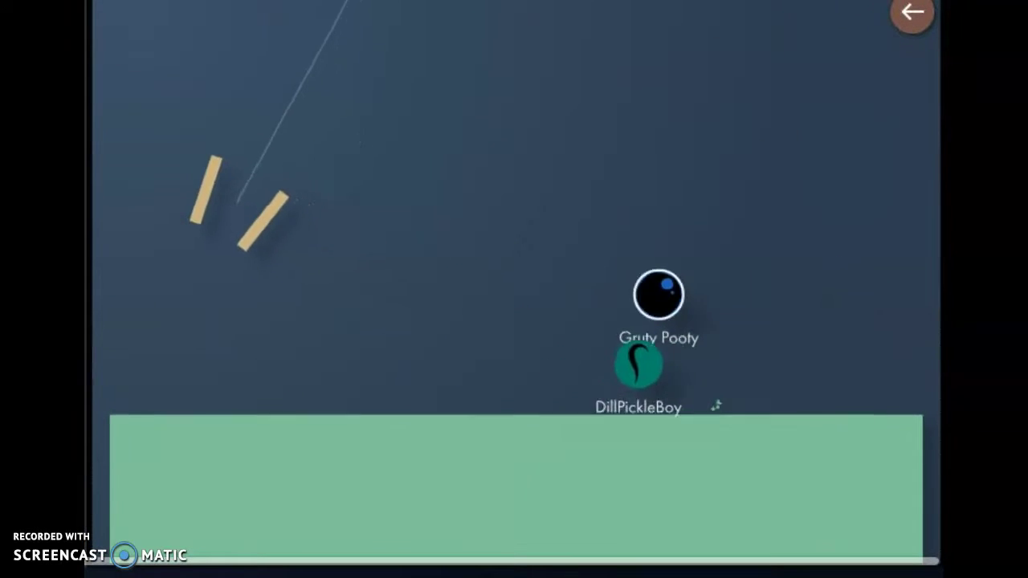
{"action": "key", "text": "Left"}
{"action": "key", "text": "Up"}
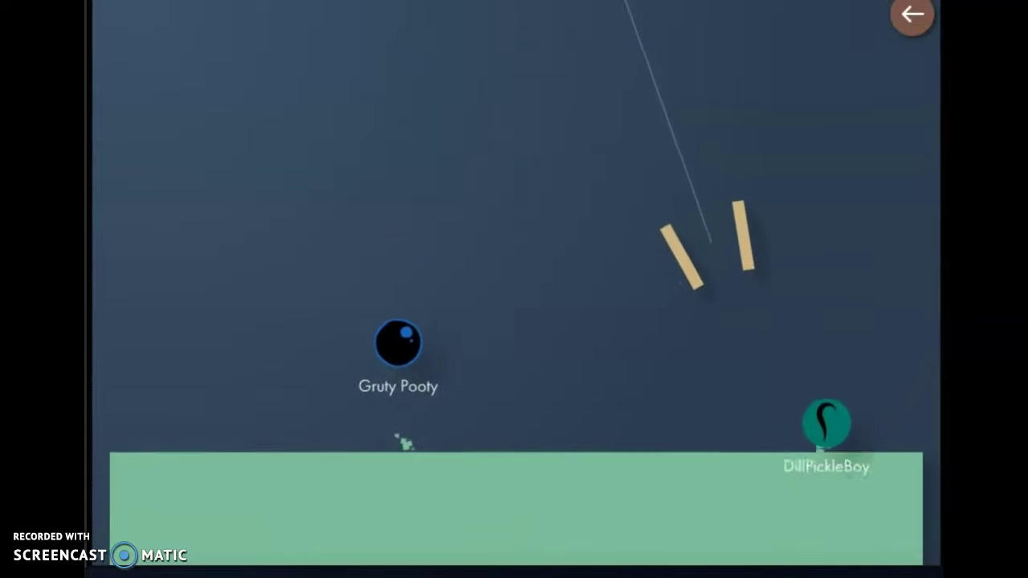
{"action": "key", "text": "Up"}
{"action": "key", "text": "Right"}
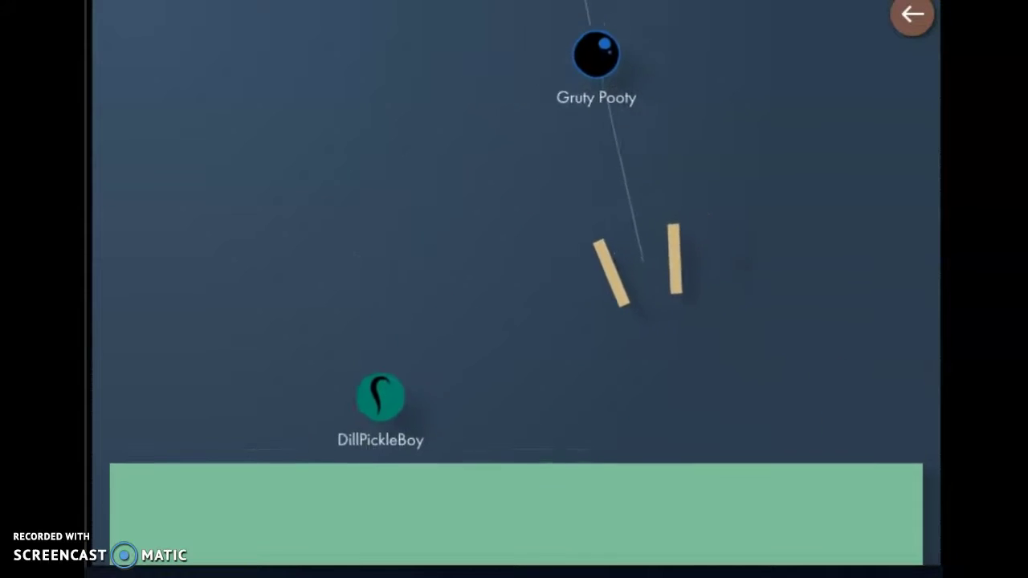
{"action": "key", "text": "Up"}
{"action": "key", "text": "Left"}
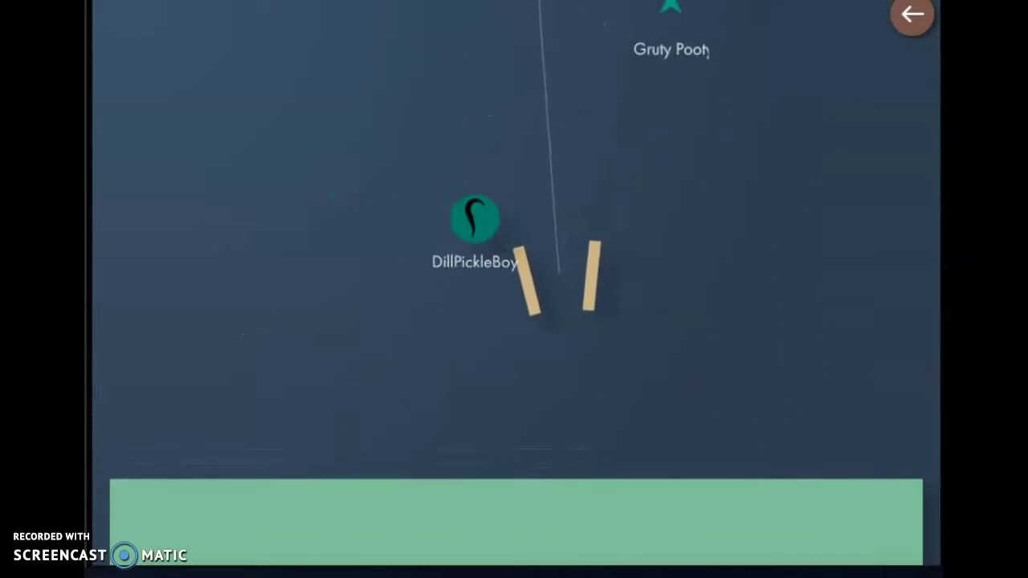
{"action": "key", "text": "Up"}
{"action": "key", "text": "Up"}
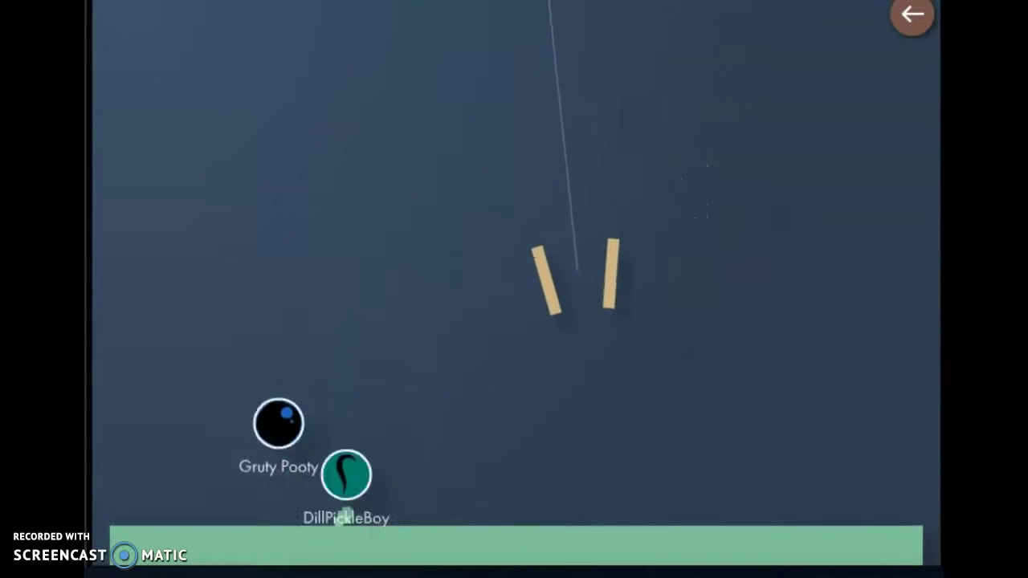
{"action": "key", "text": "Right"}
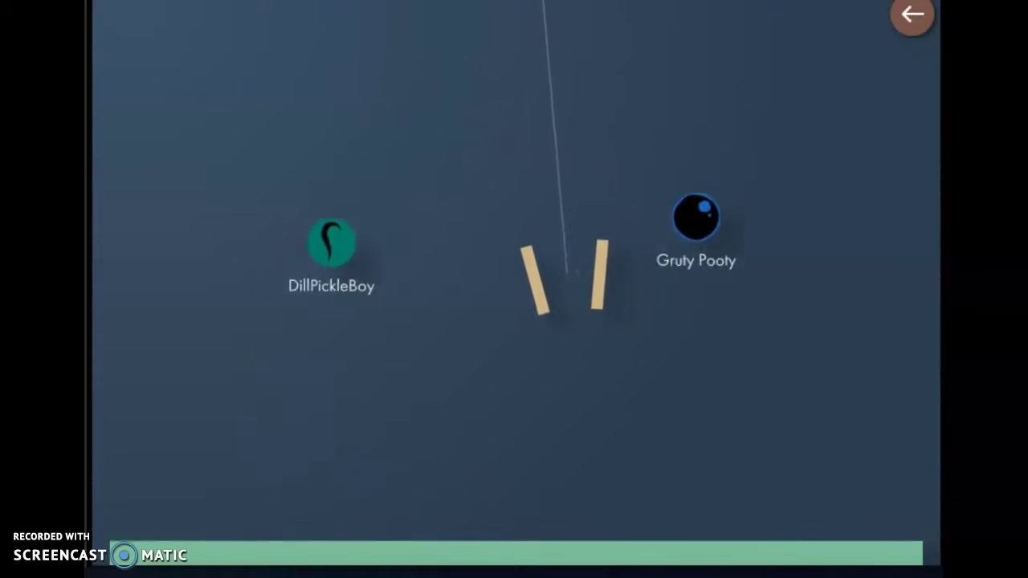
{"action": "key", "text": "Up"}
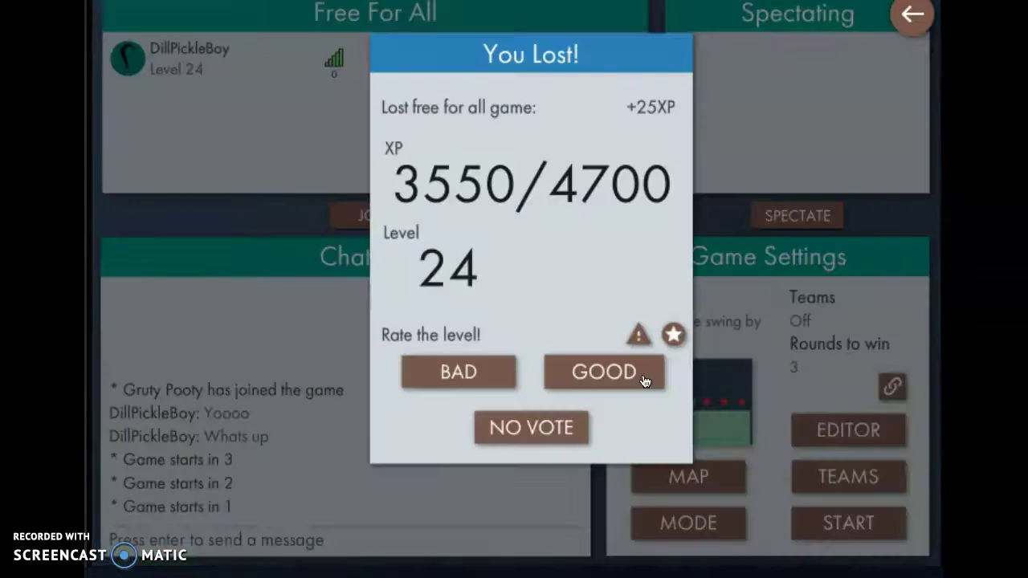
Dismiss the results, accept the Burger King Foot Letuce map request, and start the game.
{"action": "left_click", "coordinate": [644, 381]}
{"action": "left_click", "coordinate": [688, 477]}
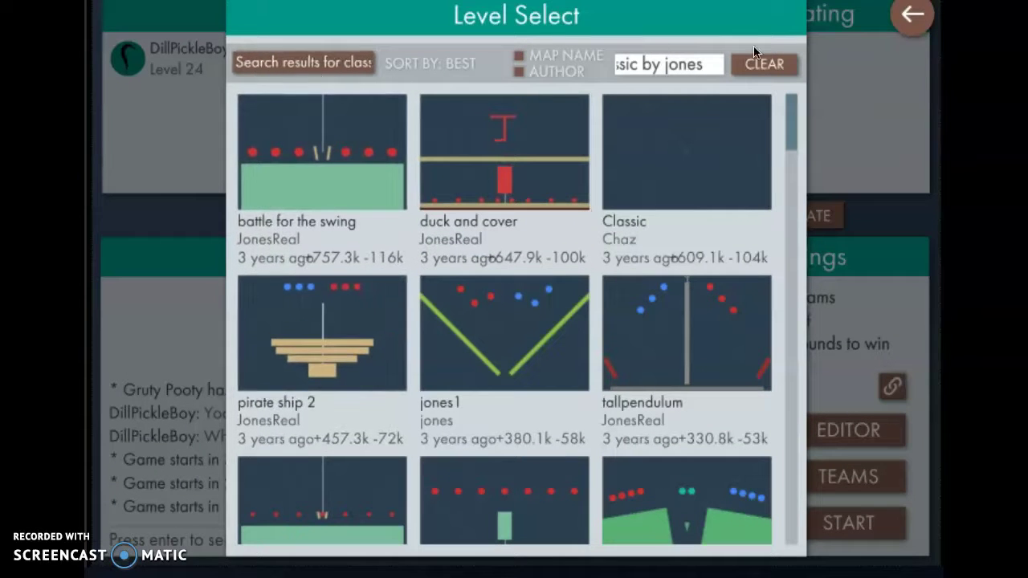
{"action": "left_click", "coordinate": [912, 36]}
{"action": "left_click", "coordinate": [636, 468]}
{"action": "left_click", "coordinate": [911, 18]}
{"action": "left_click", "coordinate": [254, 507]}
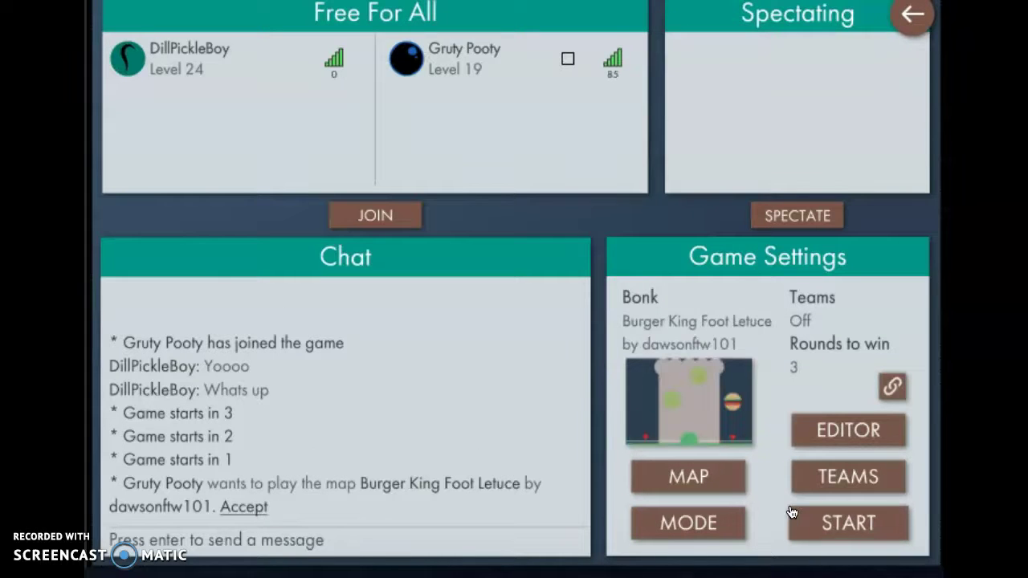
{"action": "left_click", "coordinate": [792, 514]}
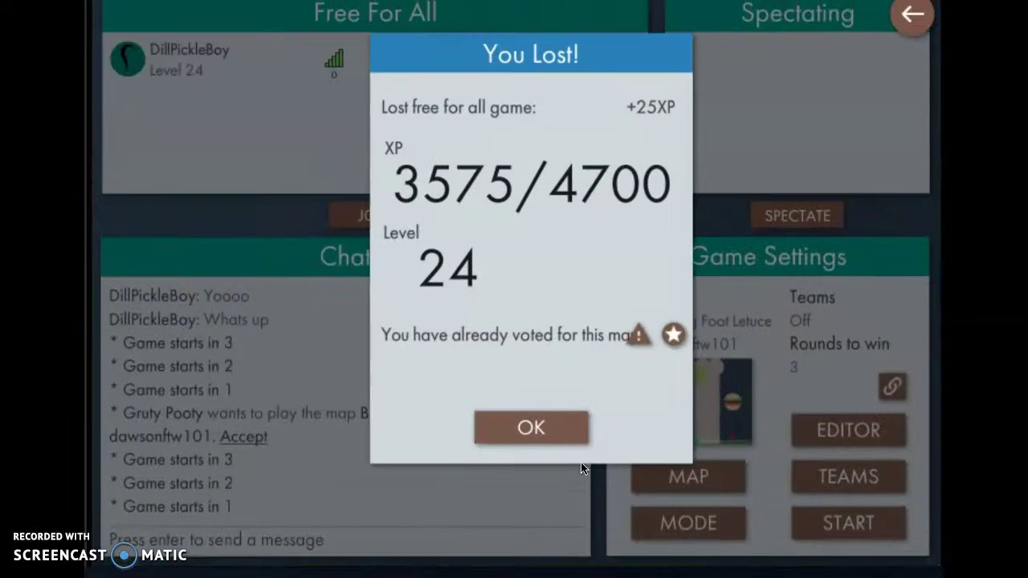
Dismiss the results, pick MuadDib's Apocalypse from Community Picks, and start the match.
{"action": "left_click", "coordinate": [580, 438]}
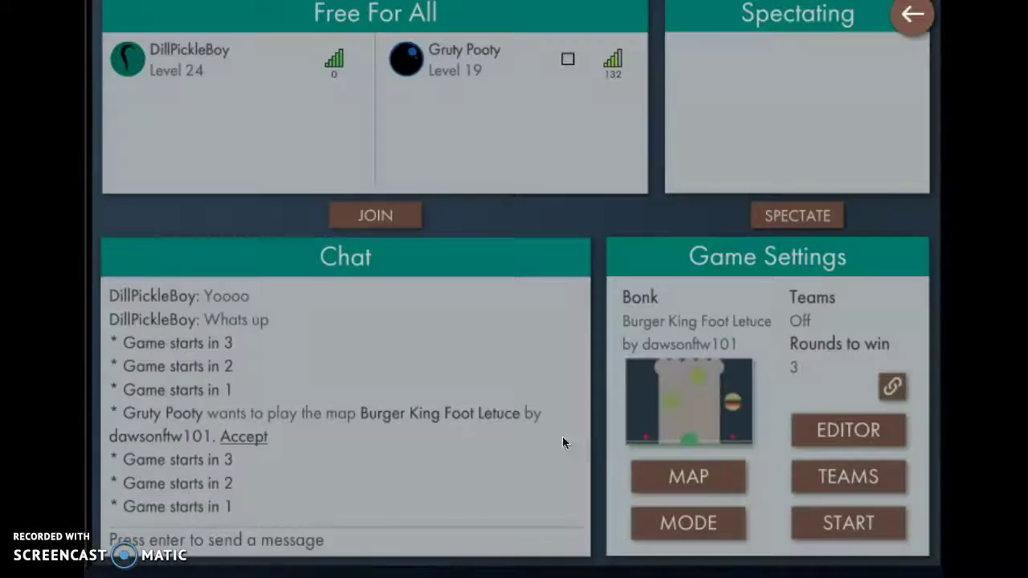
{"action": "left_click", "coordinate": [657, 469]}
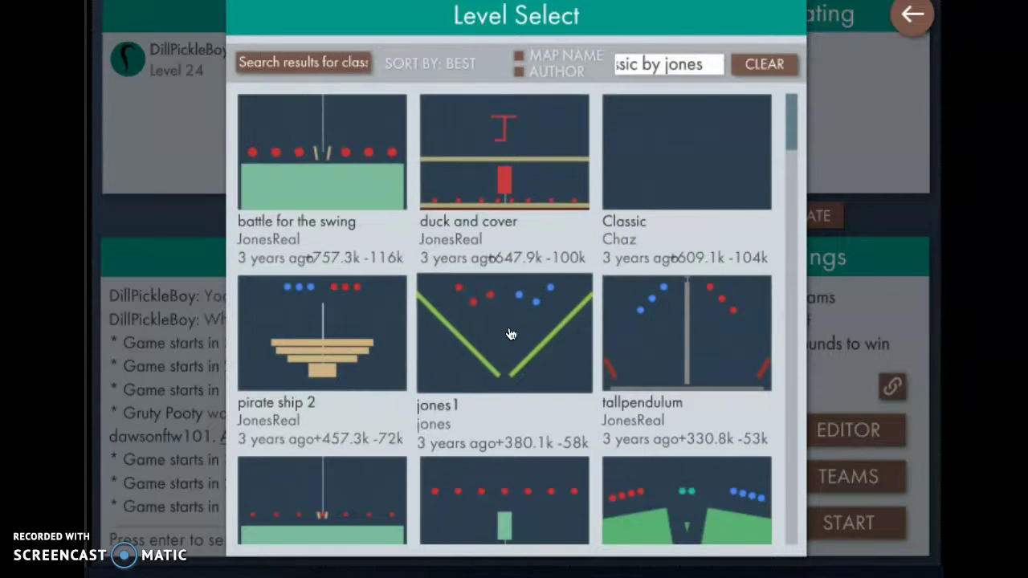
{"action": "scroll", "coordinate": [799, 186], "scroll_direction": "down", "scroll_amount": 5}
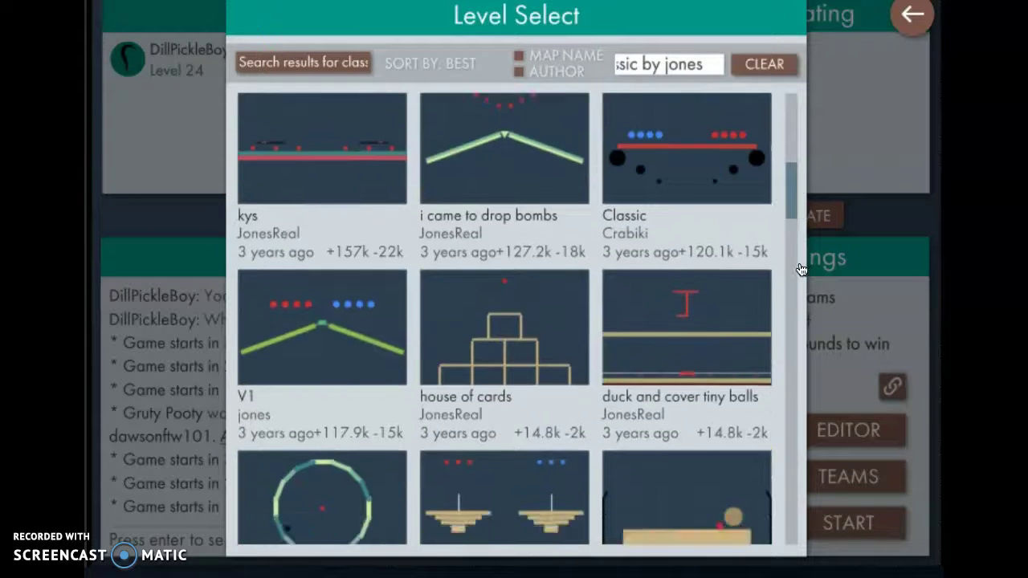
{"action": "scroll", "coordinate": [802, 281], "scroll_direction": "down", "scroll_amount": 2}
{"action": "scroll", "coordinate": [801, 268], "scroll_direction": "up", "scroll_amount": 1}
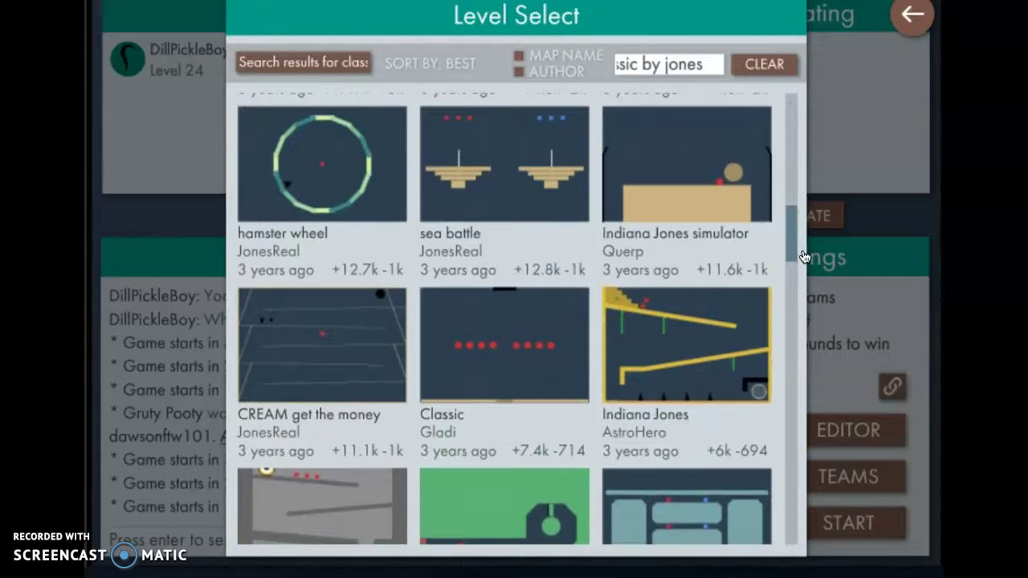
{"action": "mouse_move", "coordinate": [803, 246]}
{"action": "left_mouse_down"}
{"action": "mouse_move", "coordinate": [803, 371]}
{"action": "mouse_move", "coordinate": [809, 351]}
{"action": "mouse_move", "coordinate": [787, 298]}
{"action": "mouse_move", "coordinate": [757, 119]}
{"action": "left_mouse_up"}
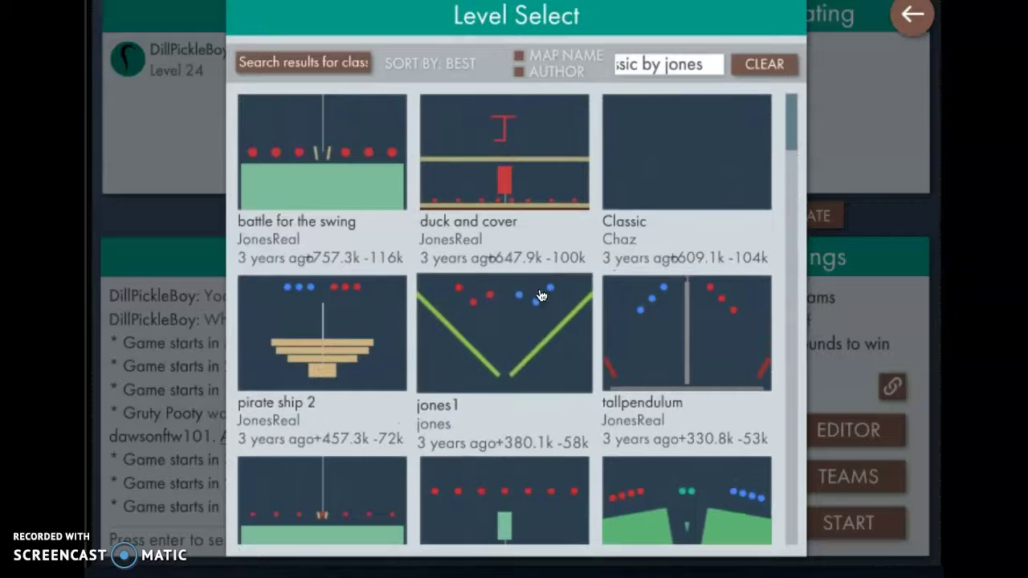
{"action": "left_click", "coordinate": [267, 64]}
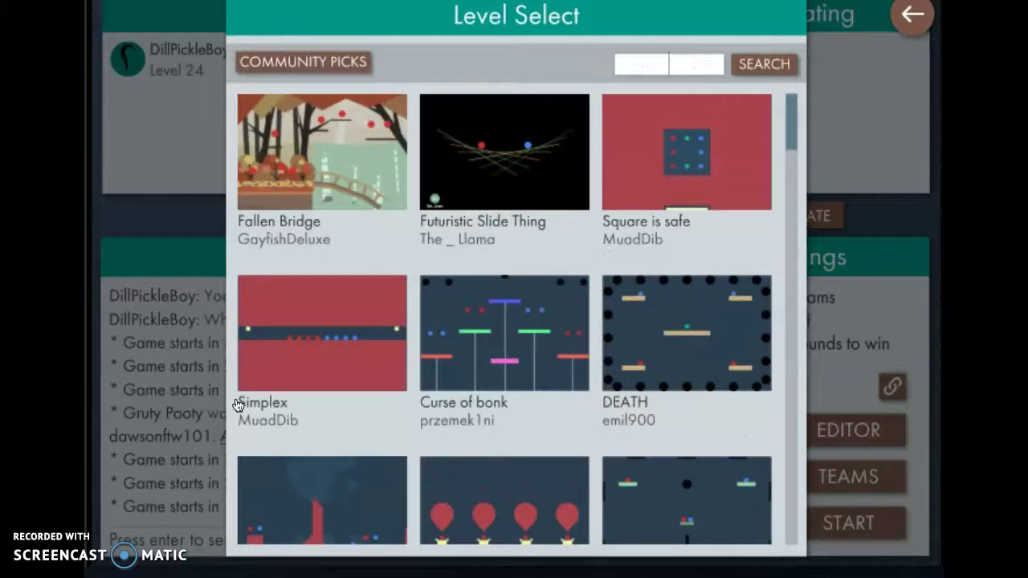
{"action": "left_click", "coordinate": [294, 499]}
{"action": "left_click", "coordinate": [819, 530]}
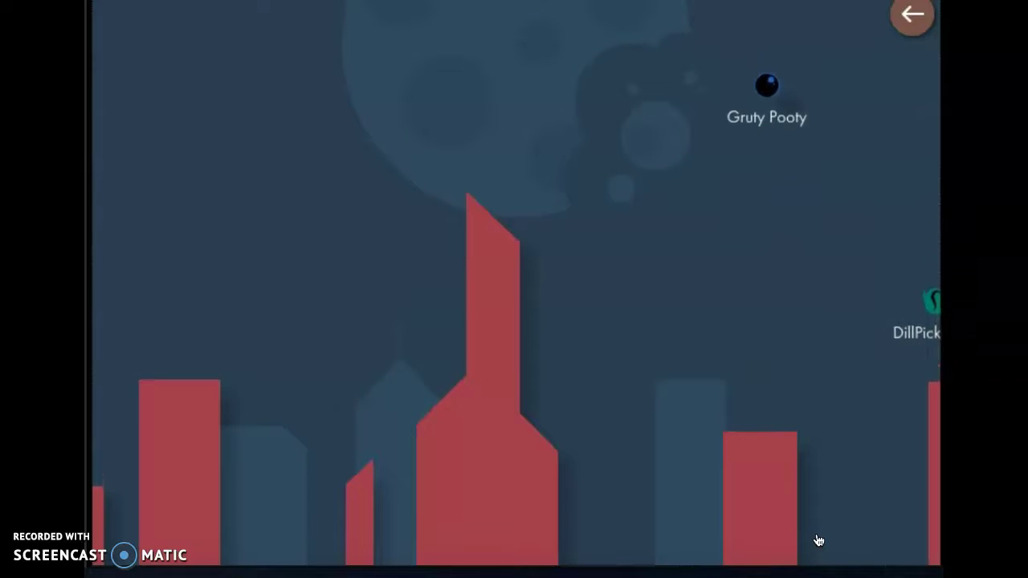
Jump between the red Apocalypse buildings, rebounding off the right one, then moving left.
{"action": "key", "text": "Up"}
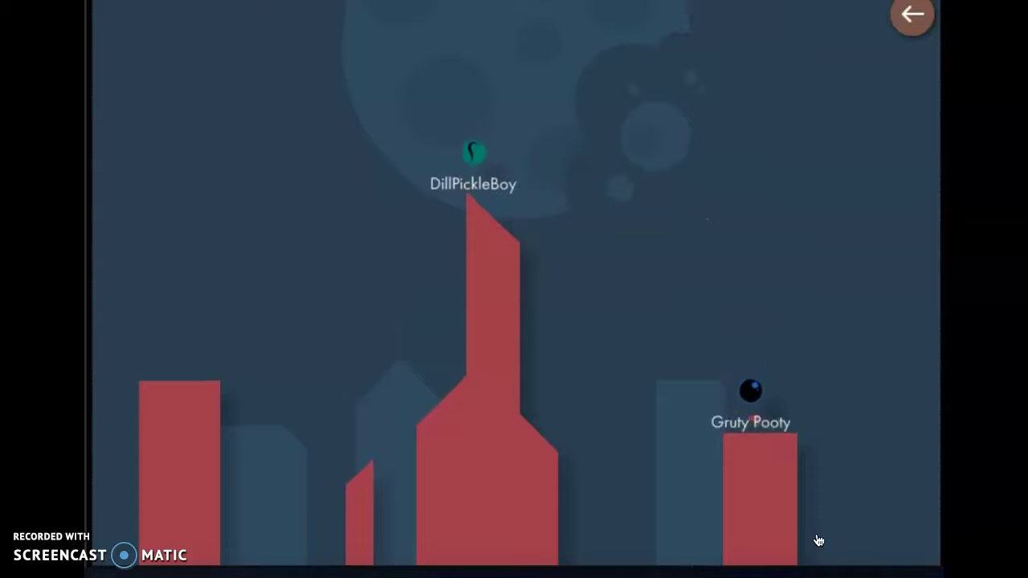
{"action": "key", "text": "Up"}
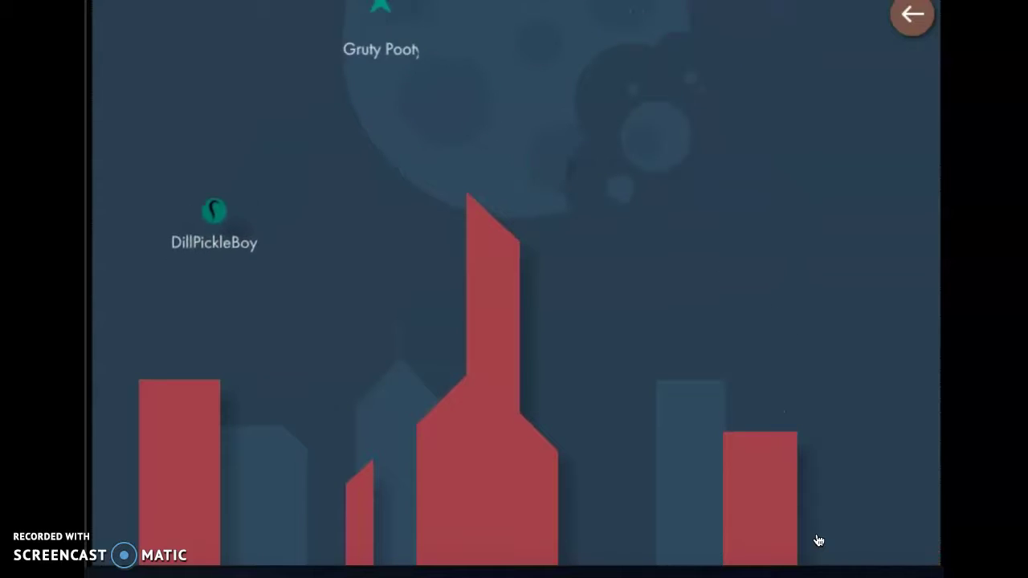
{"action": "key", "text": "Left"}
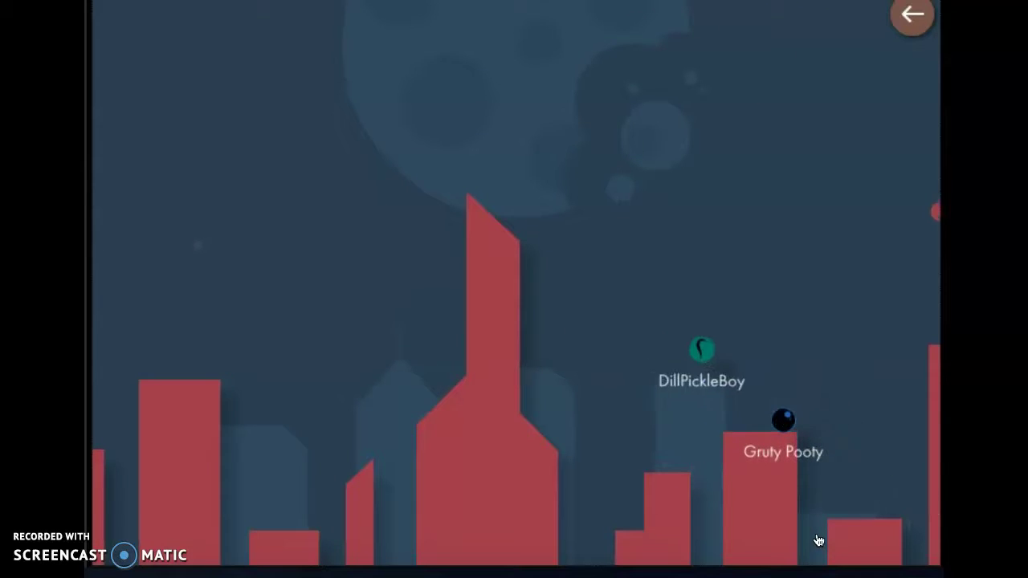
Bounce across the buildings dodging the opponent, send the chat message 'ploopy', and lose the match.
{"action": "key", "text": "Right"}
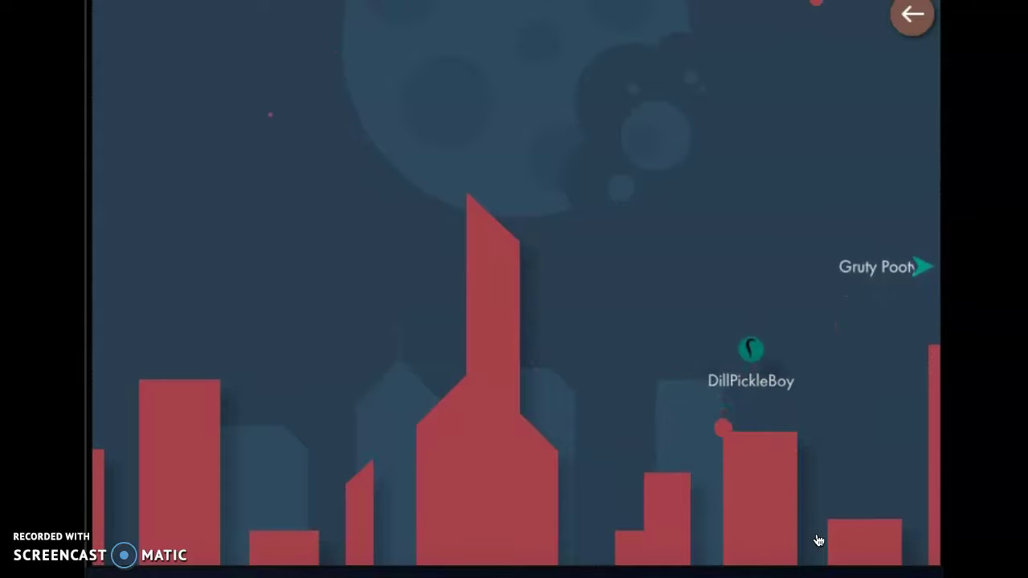
{"action": "key", "text": "Left"}
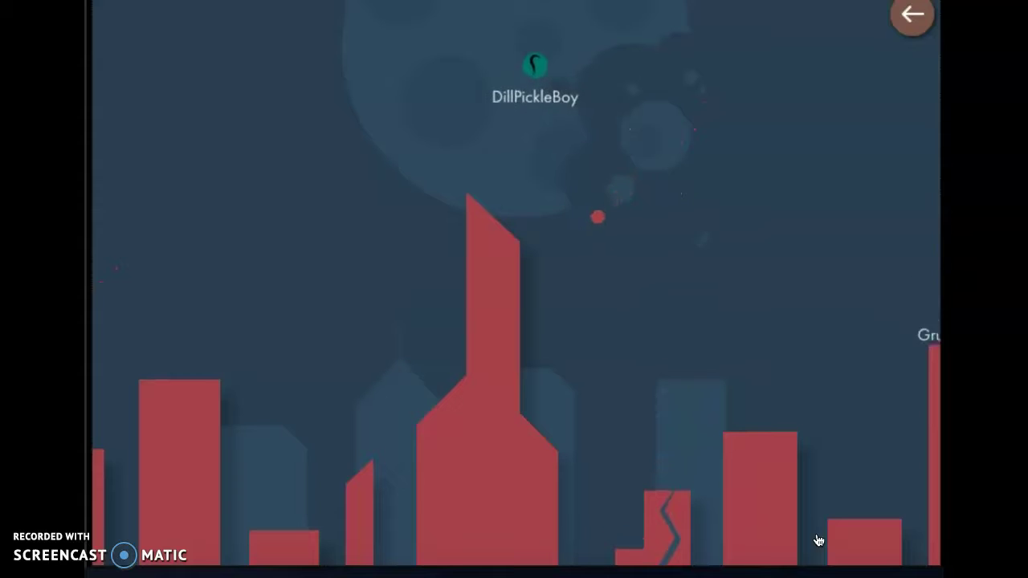
{"action": "key", "text": "Right"}
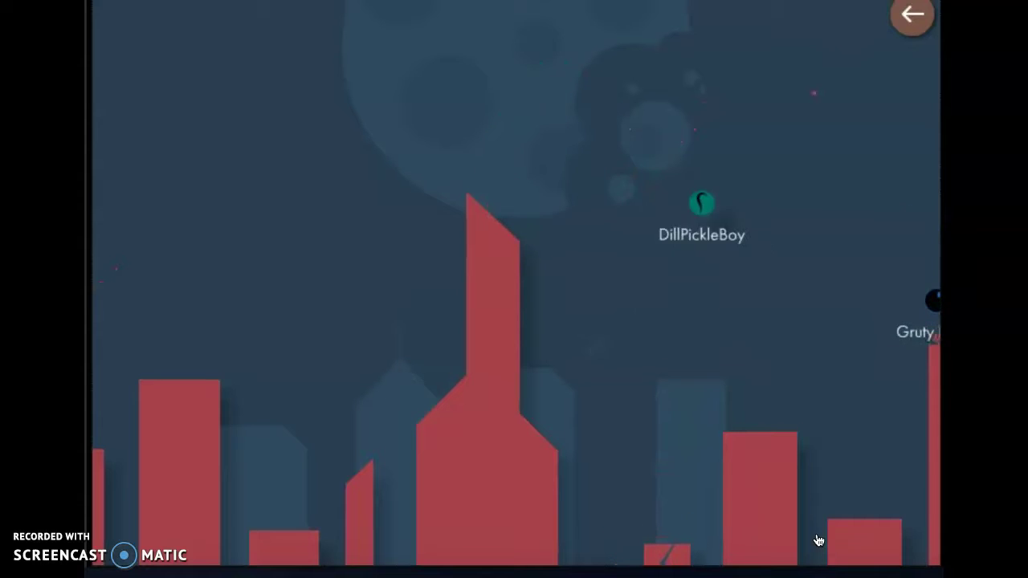
{"action": "key", "text": "Right"}
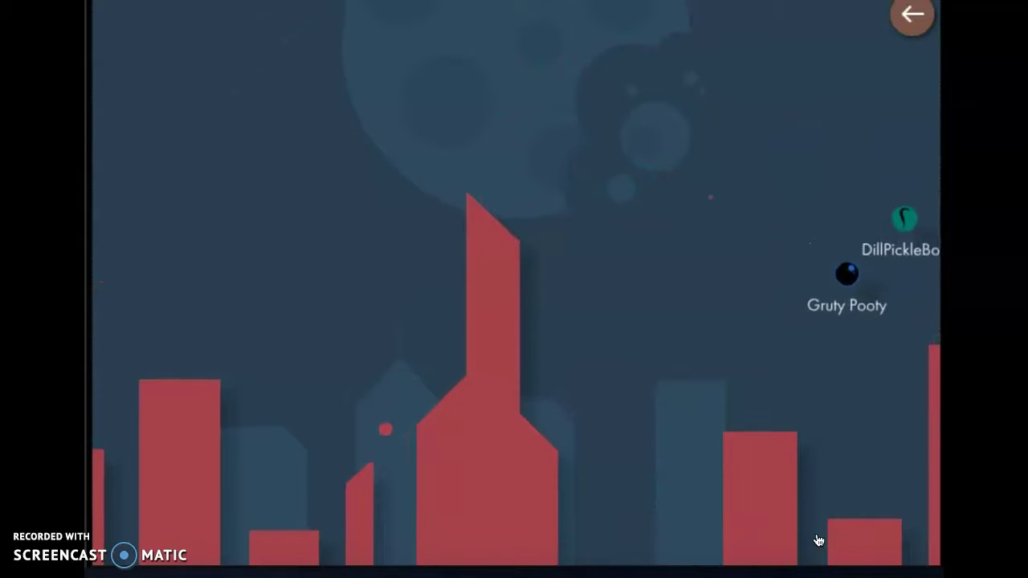
{"action": "key", "text": "Left"}
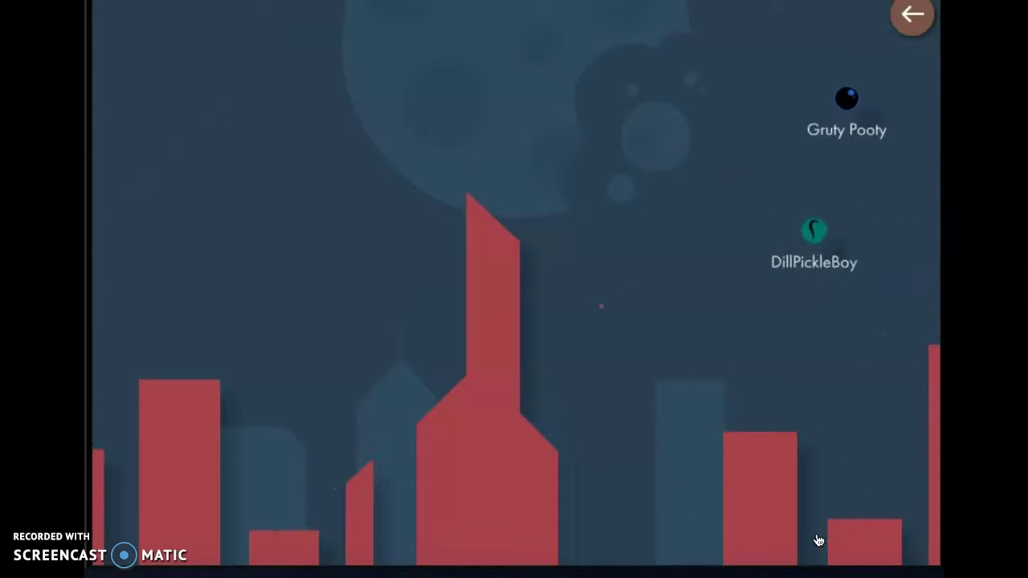
{"action": "key", "text": "Right"}
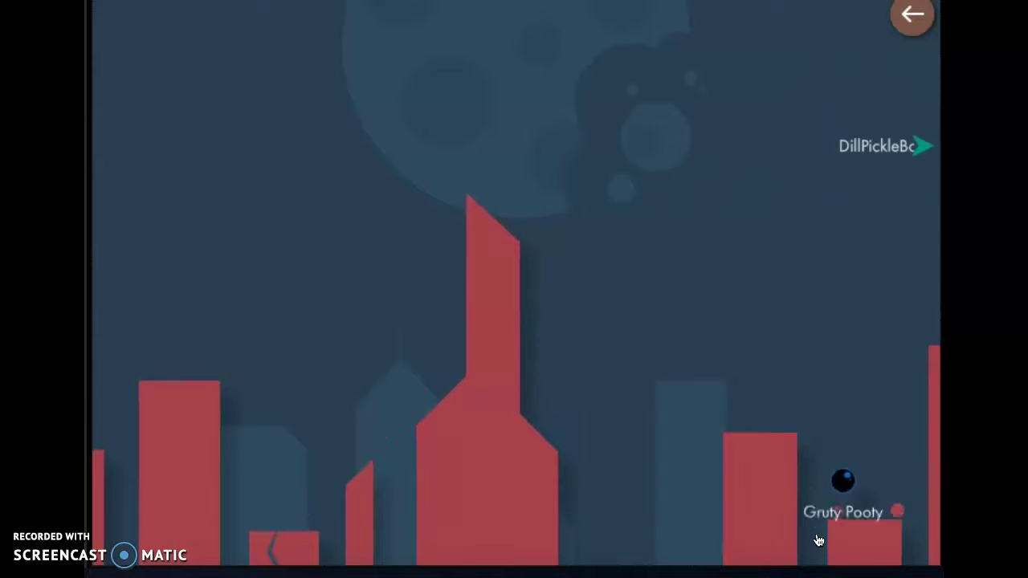
{"action": "key", "text": "Up"}
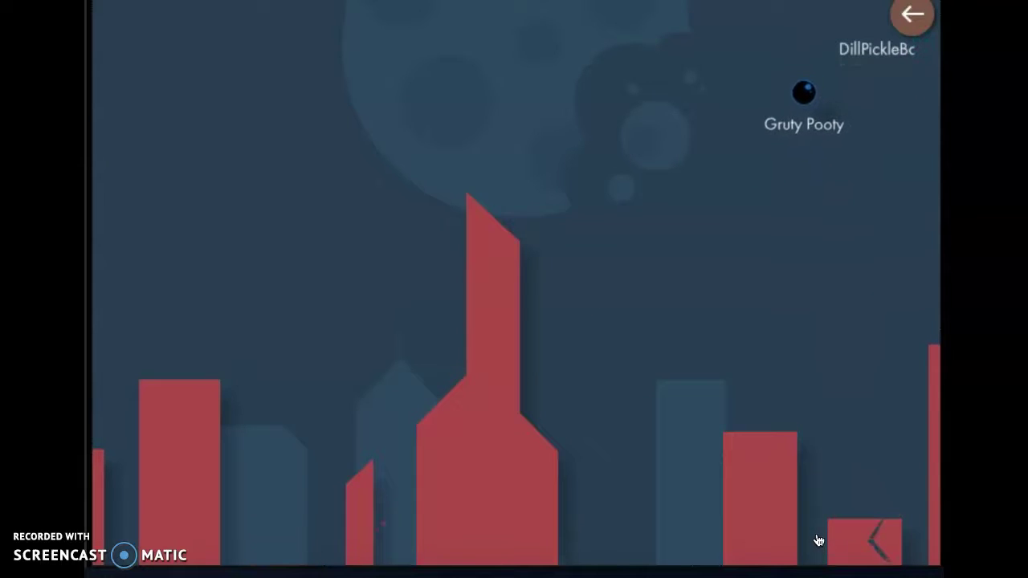
{"action": "key", "text": "Left"}
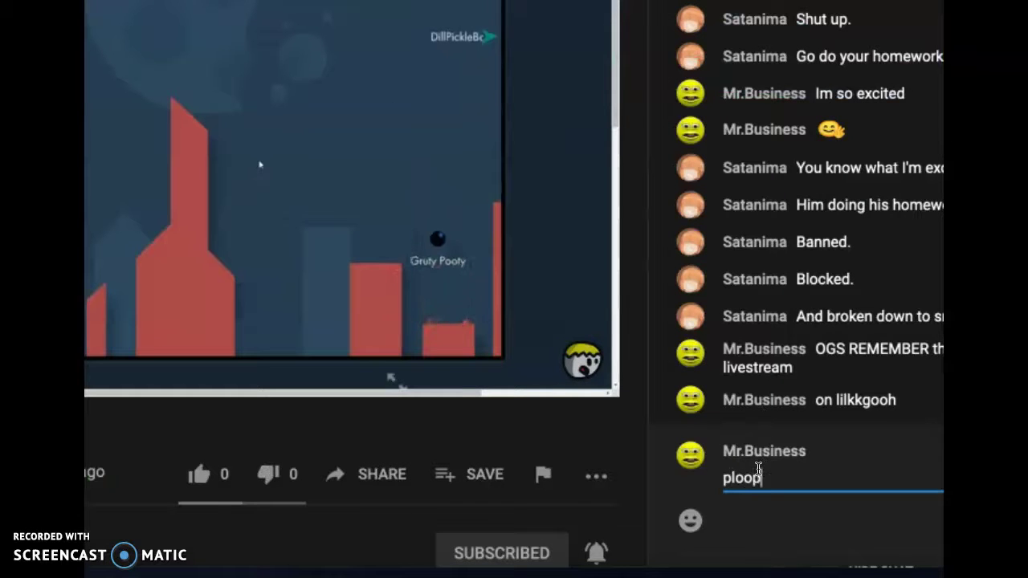
{"action": "type", "text": "y"}
{"action": "key", "text": "Return"}
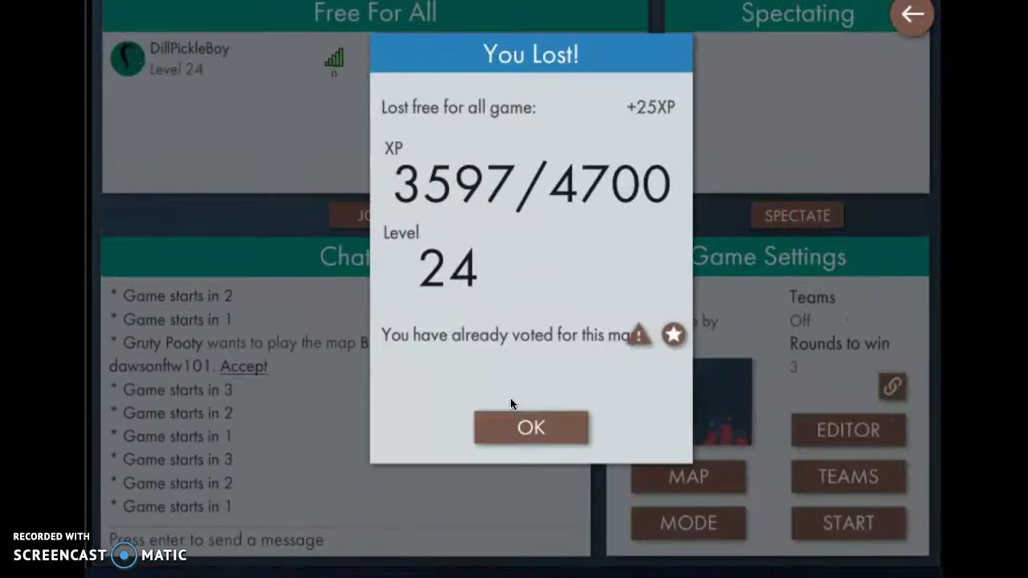
Dismiss the loss results, choose Quicksand in Level Select, and start the match.
{"action": "left_click", "coordinate": [511, 440]}
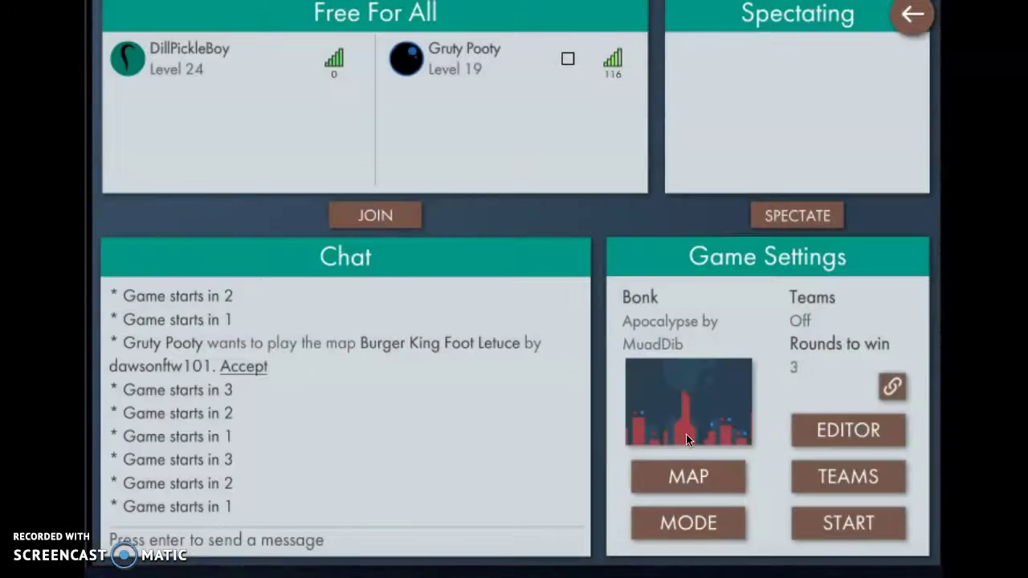
{"action": "left_click", "coordinate": [687, 474]}
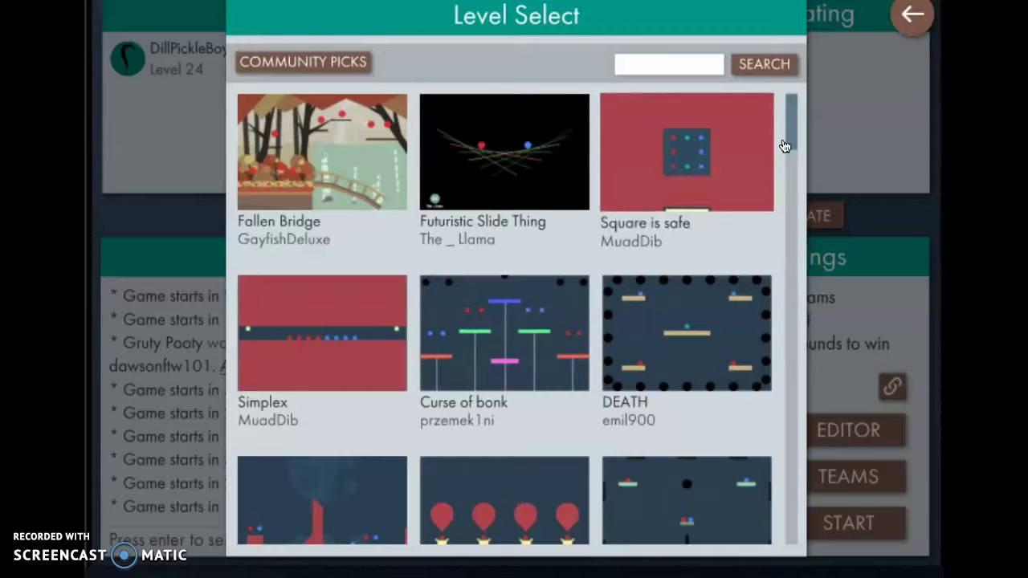
{"action": "left_click_drag", "start_coordinate": [787, 142], "coordinate": [791, 190]}
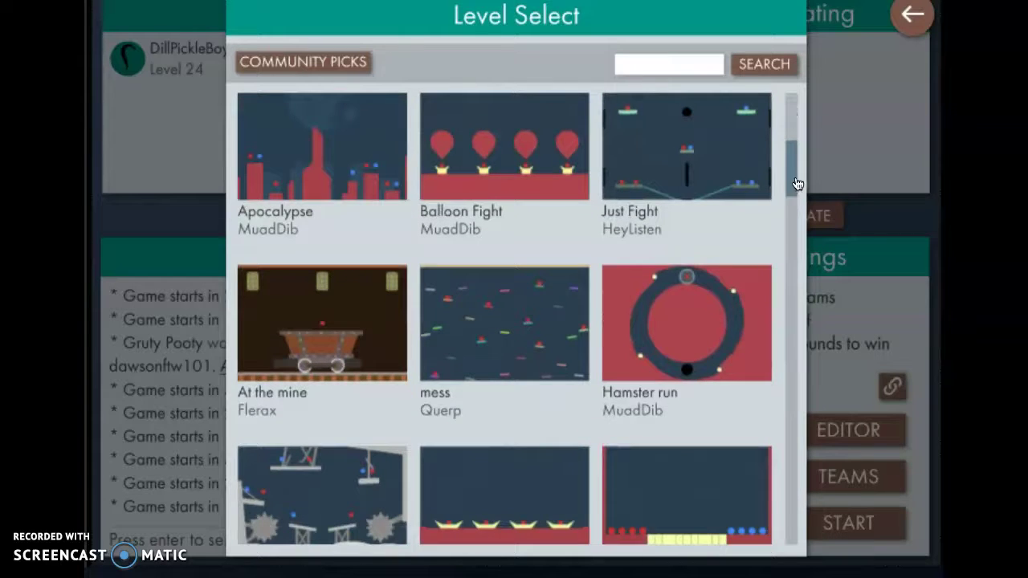
{"action": "scroll", "coordinate": [797, 185], "scroll_direction": "down", "scroll_amount": 3}
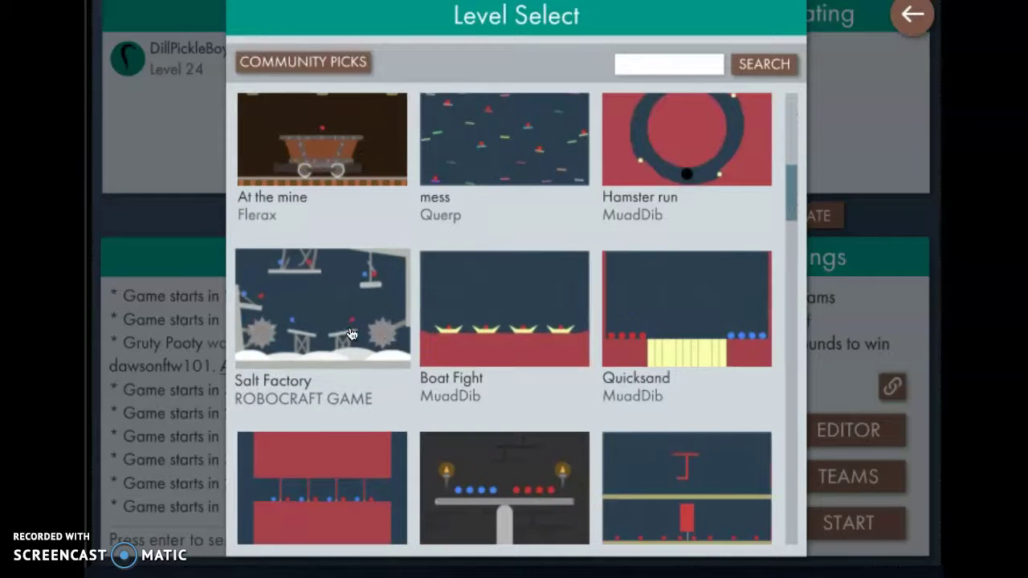
{"action": "left_click", "coordinate": [612, 324]}
{"action": "left_click", "coordinate": [844, 537]}
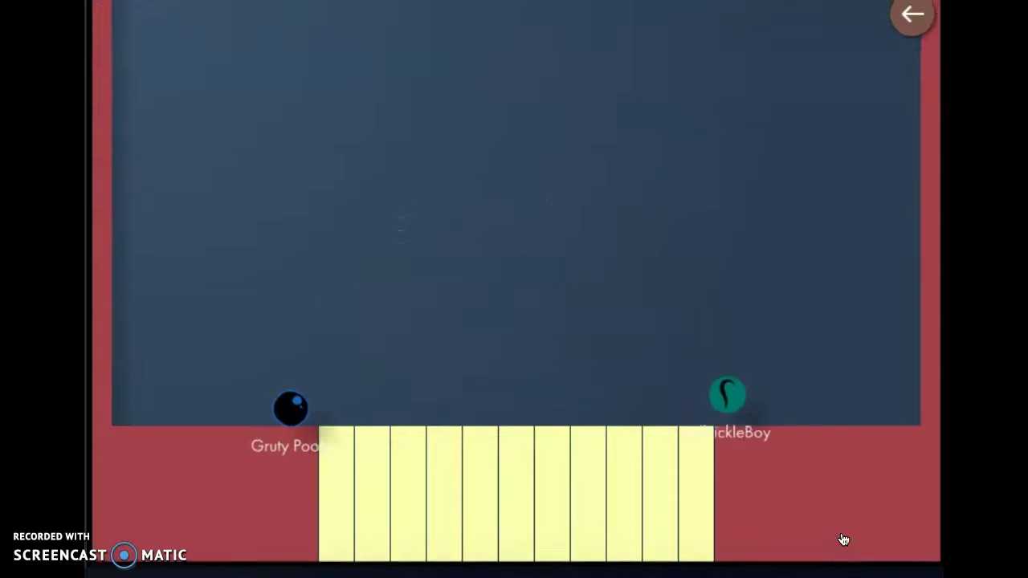
Manoeuvre around the Quicksand columns and knock the opponent out to score a round.
{"action": "key", "text": "Right"}
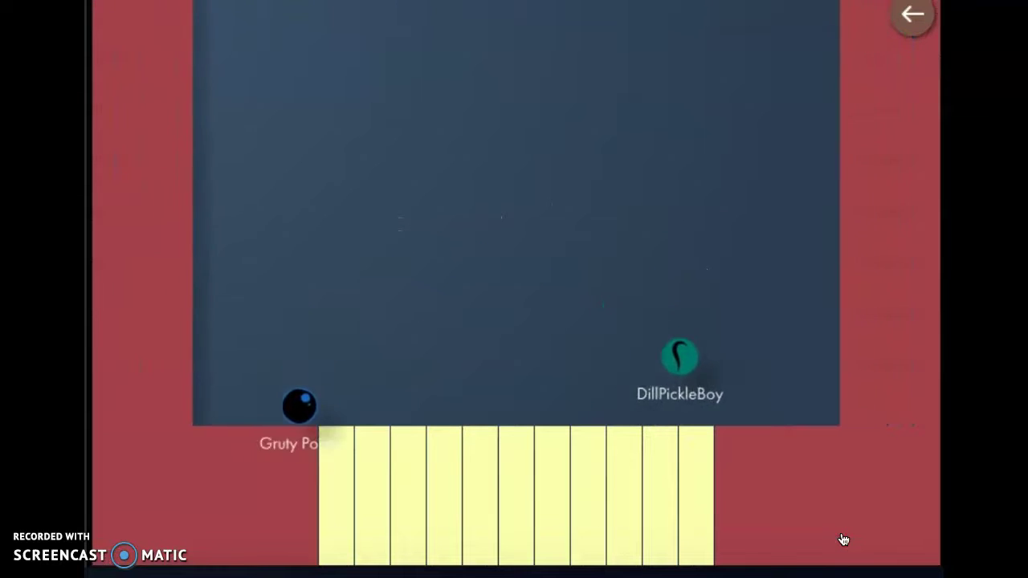
{"action": "key", "text": "Left"}
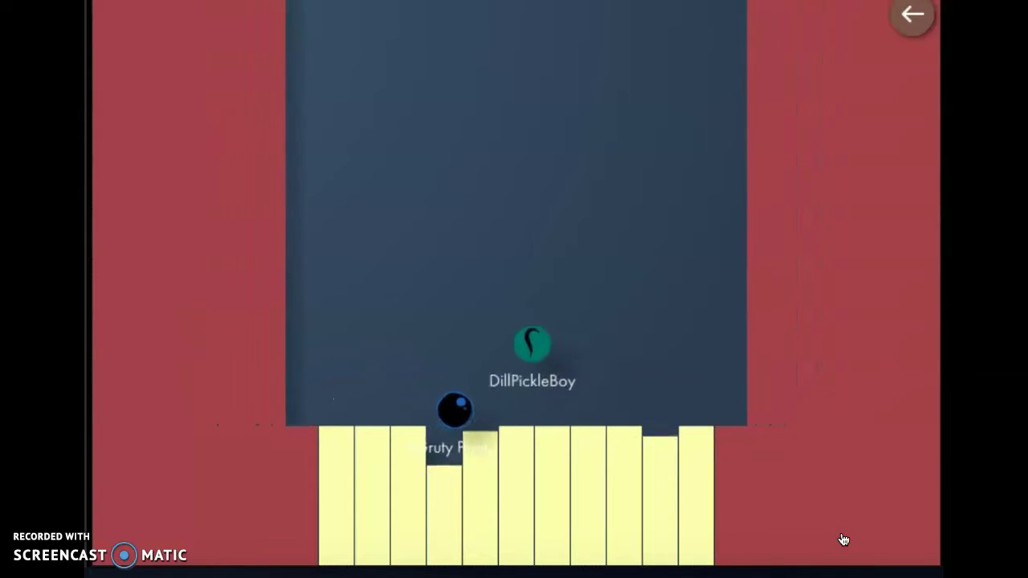
{"action": "key", "text": "Right"}
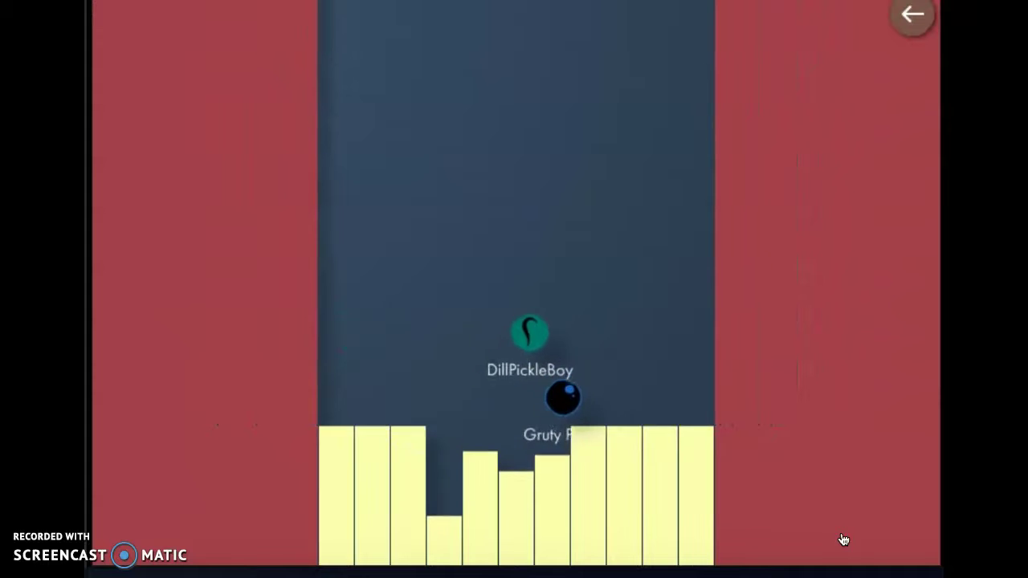
{"action": "key", "text": "Left"}
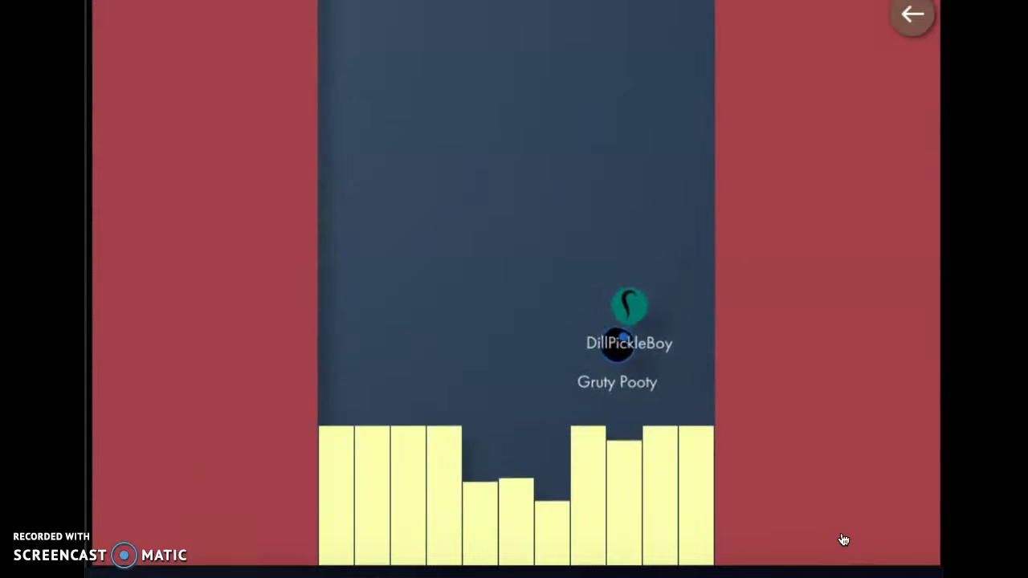
{"action": "key", "text": "Up"}
{"action": "key", "text": "Left"}
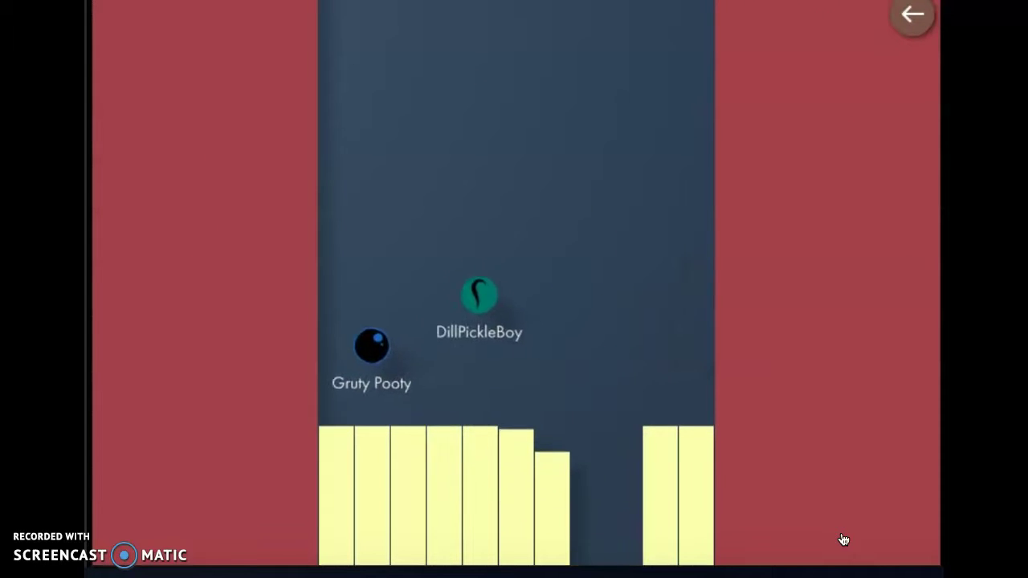
{"action": "key", "text": "Left"}
{"action": "key", "text": "Up"}
{"action": "key", "text": "Right"}
{"action": "key", "text": "Right"}
{"action": "key", "text": "Up"}
{"action": "key", "text": "Left"}
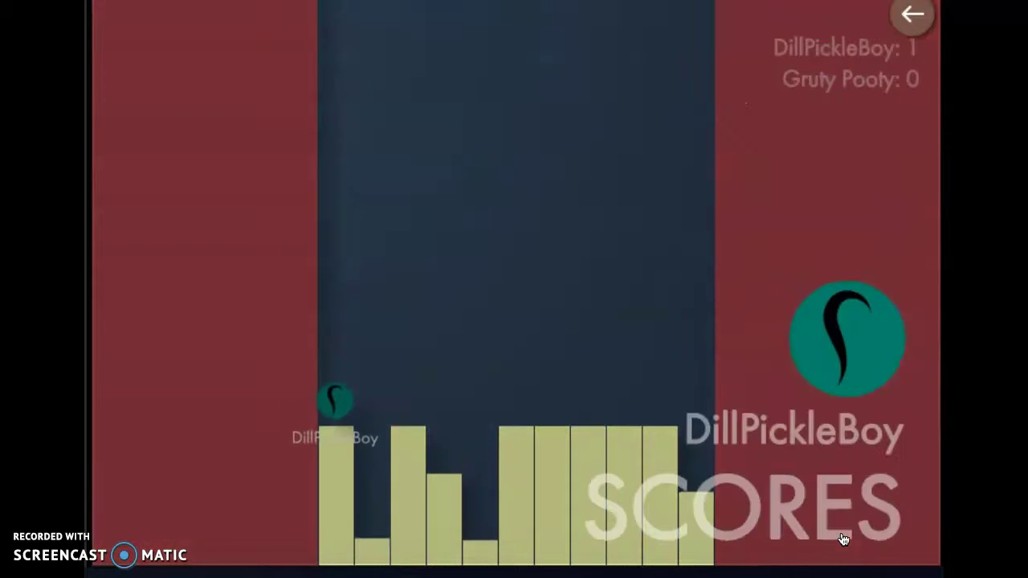
{"action": "key", "text": "Up"}
{"action": "key", "text": "Right"}
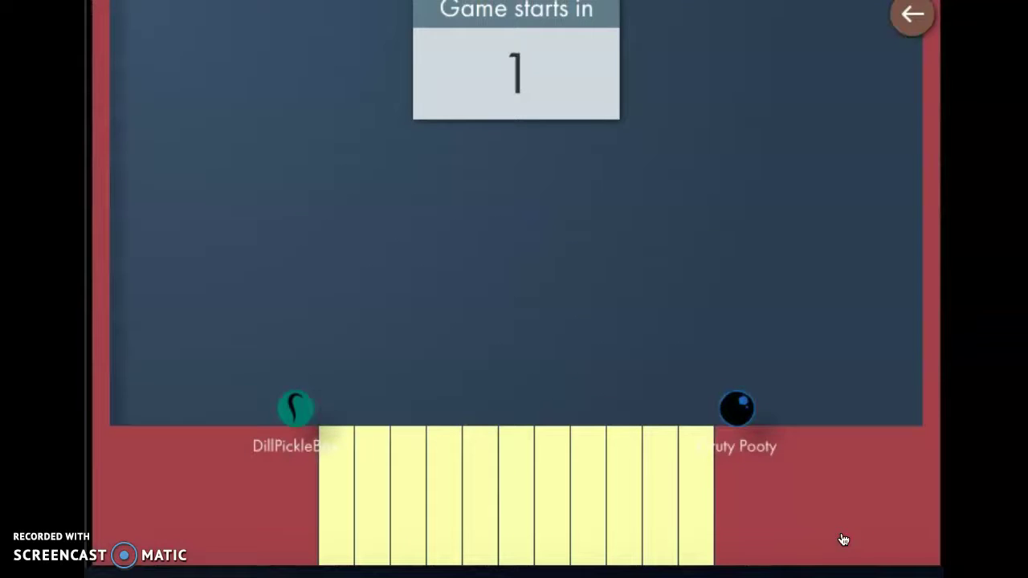
Jump right to the wall, then left across the arena, rising off the sinking pillar.
{"action": "key", "text": "Up"}
{"action": "key", "text": "Right"}
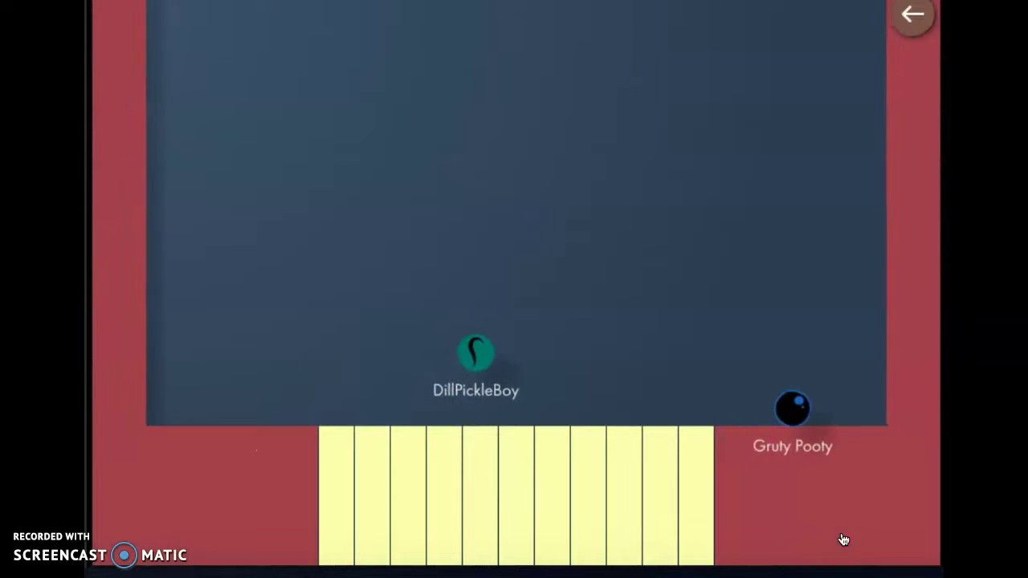
{"action": "key", "text": "Right"}
{"action": "key", "text": "Up"}
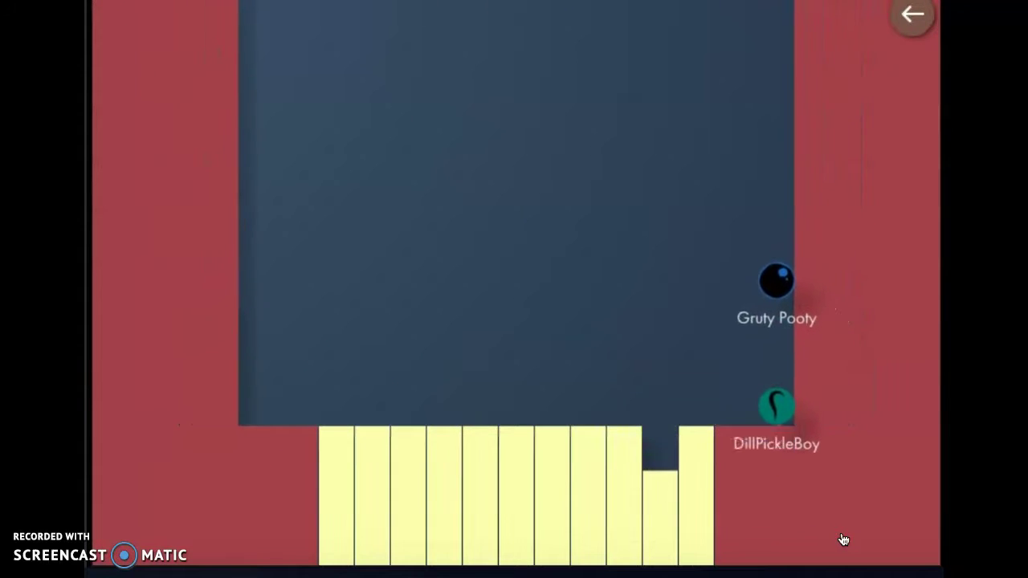
{"action": "key", "text": "Up"}
{"action": "key", "text": "Left"}
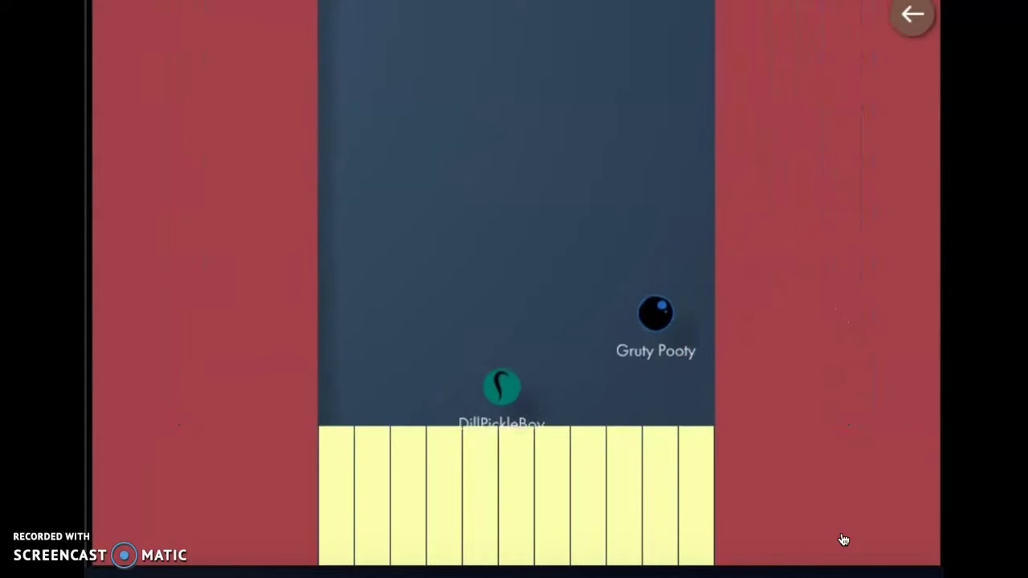
{"action": "key", "text": "Up"}
{"action": "key", "text": "Right"}
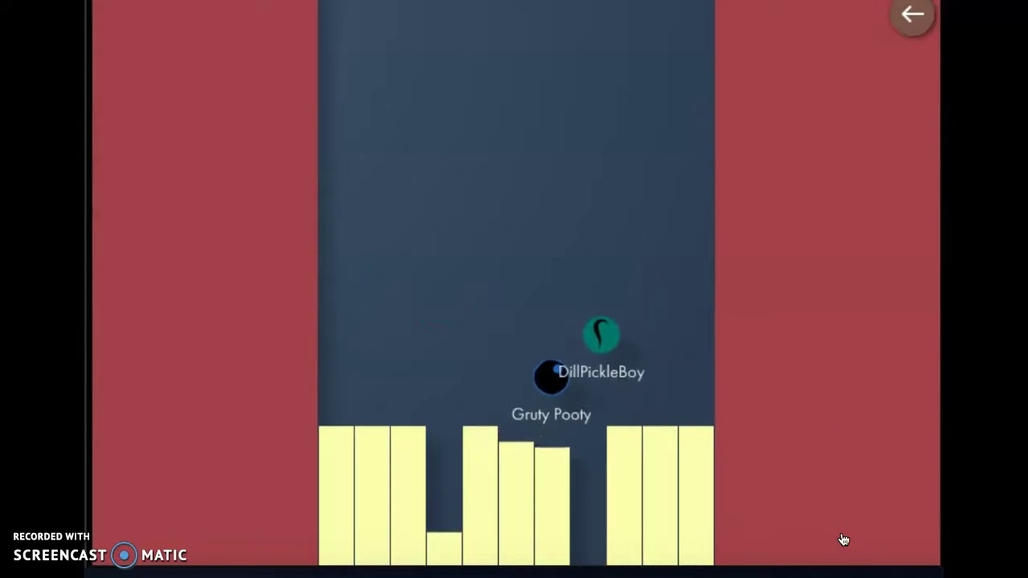
{"action": "key", "text": "Up"}
{"action": "key", "text": "Left"}
{"action": "key", "text": "Left"}
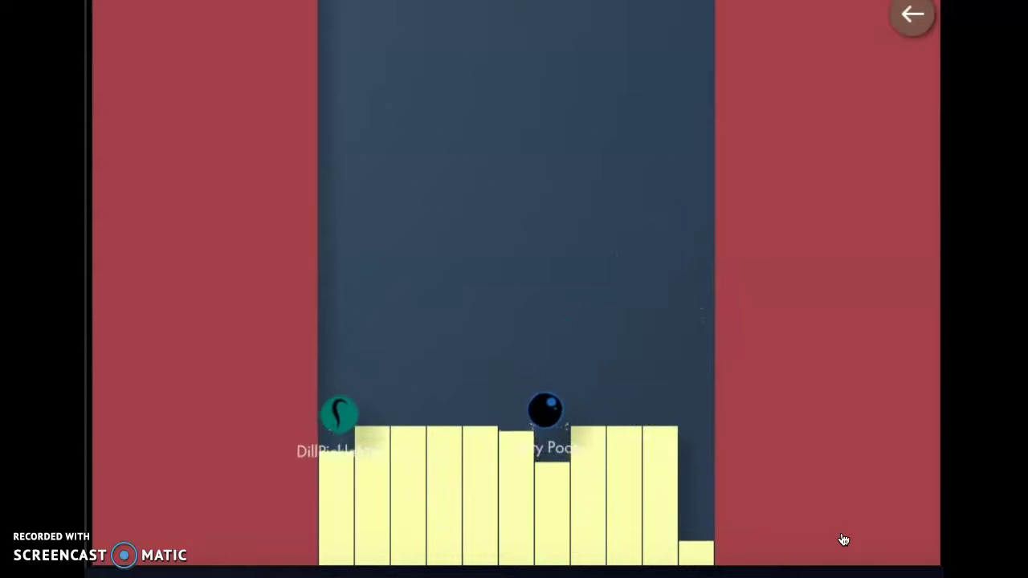
Sweep right and left across the arena, then move off as the next round begins.
{"action": "key", "text": "Right"}
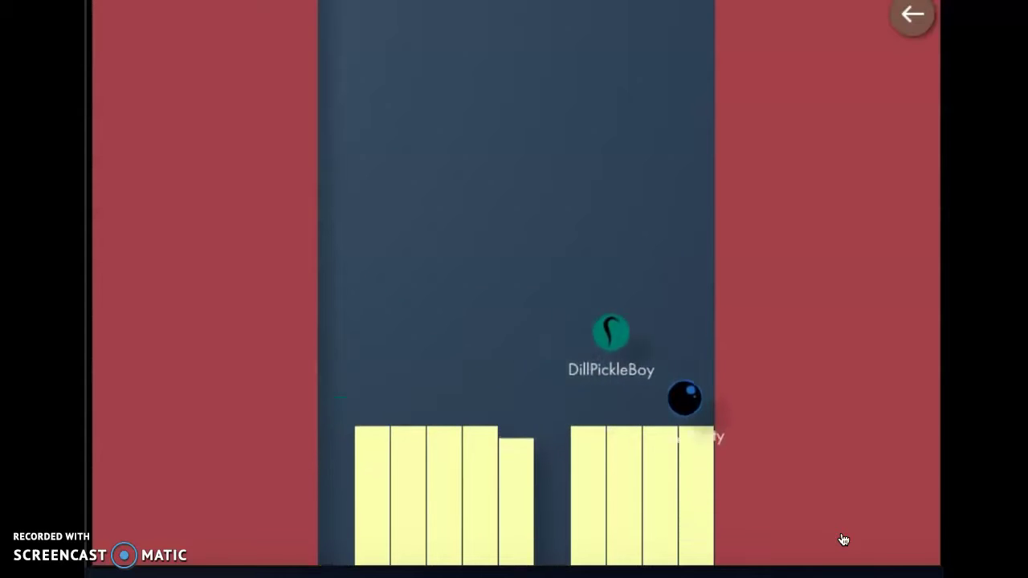
{"action": "key", "text": "Left"}
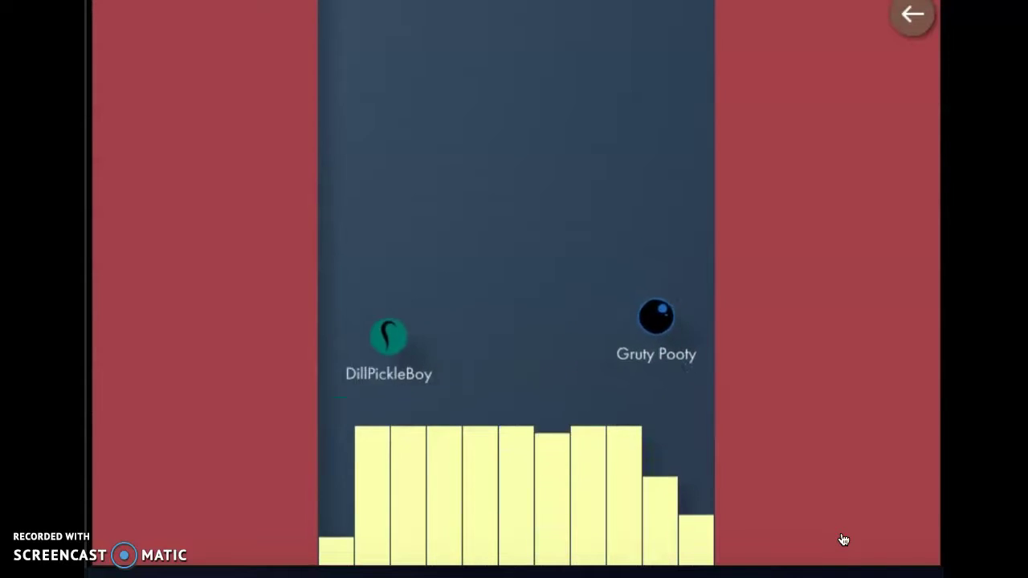
{"action": "key", "text": "Right"}
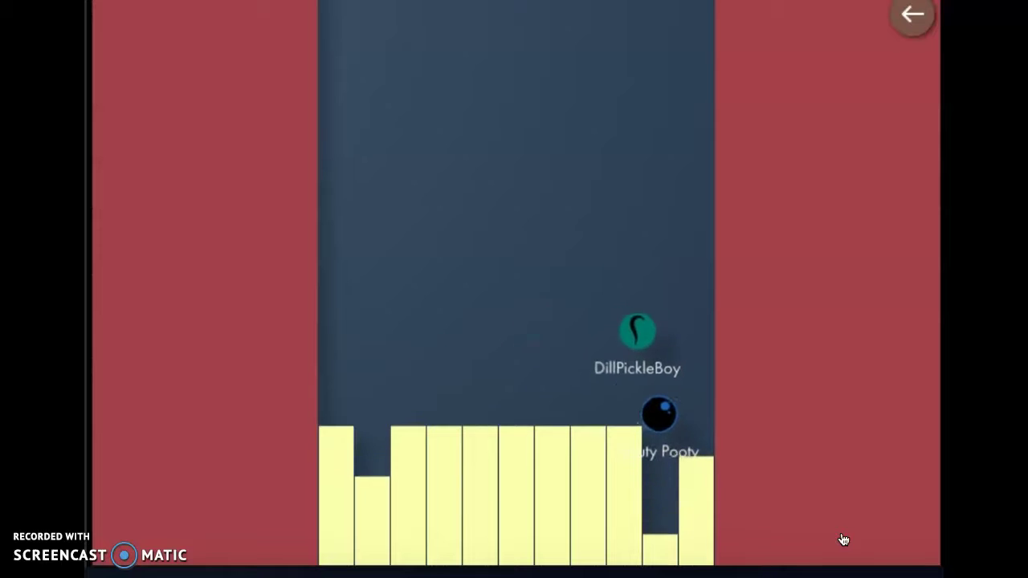
{"action": "key", "text": "Left"}
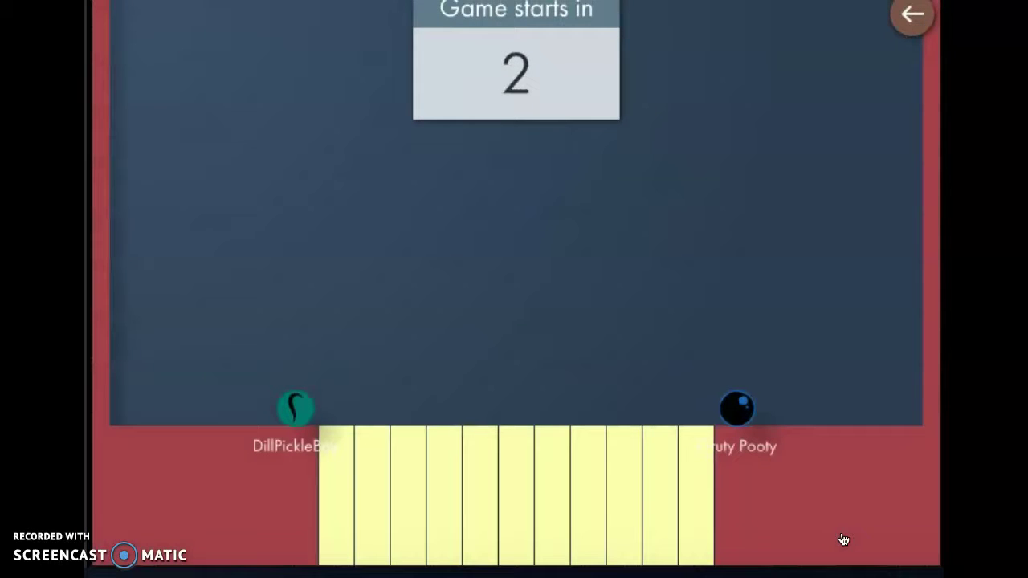
{"action": "key", "text": "Right"}
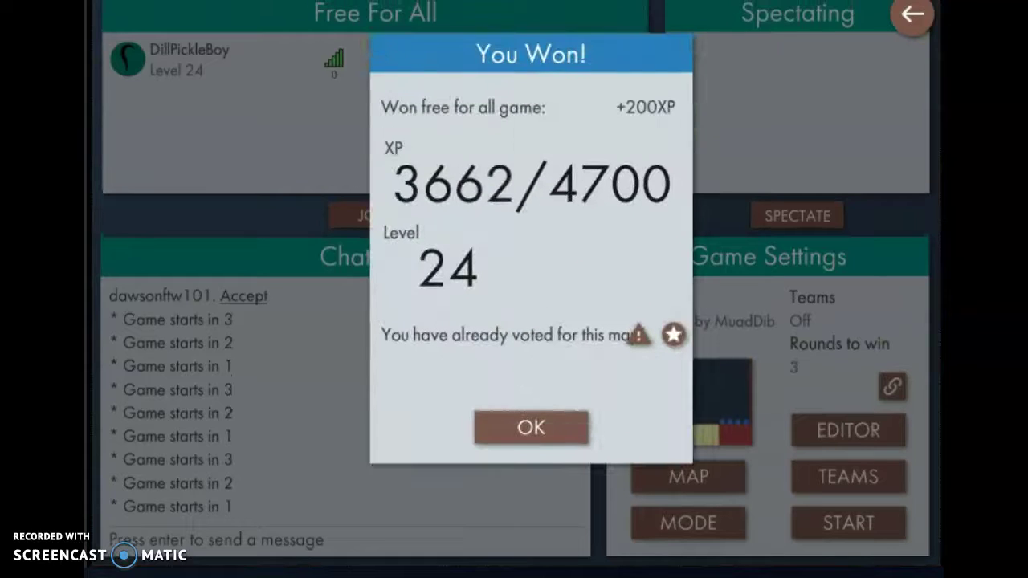
Dismiss the win results and choose Neon Triangles Beta in Level Select to start.
{"action": "left_click", "coordinate": [531, 427]}
{"action": "left_click", "coordinate": [688, 477]}
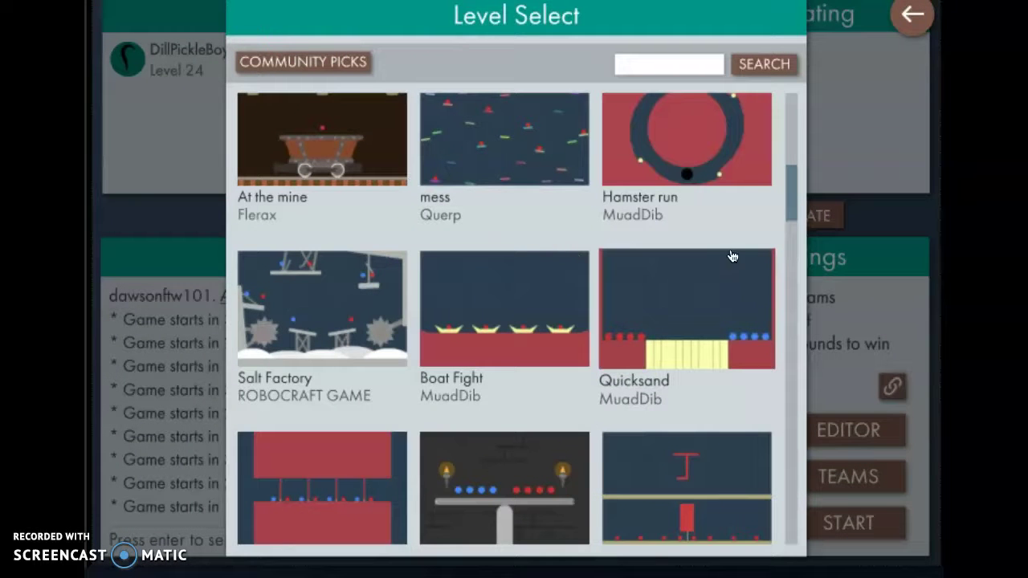
{"action": "left_click_drag", "start_coordinate": [792, 201], "coordinate": [784, 328]}
{"action": "left_click", "coordinate": [361, 241]}
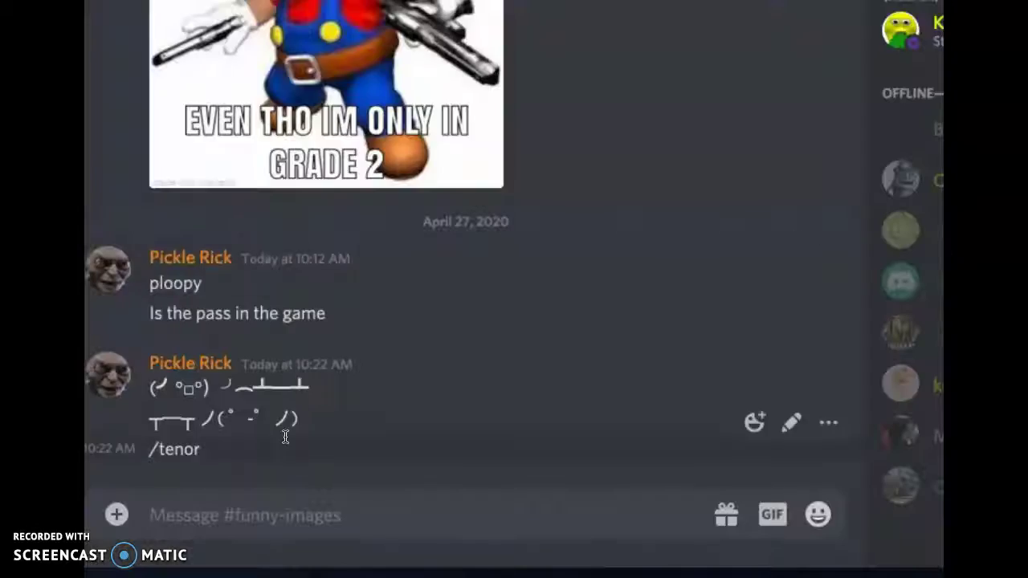
{"action": "scroll", "coordinate": [285, 437], "scroll_direction": "down", "scroll_amount": 5}
{"action": "scroll", "coordinate": [285, 437], "scroll_direction": "down", "scroll_amount": 3}
{"action": "scroll", "coordinate": [285, 436], "scroll_direction": "down", "scroll_amount": 3}
{"action": "scroll", "coordinate": [285, 437], "scroll_direction": "down", "scroll_amount": 2}
{"action": "scroll", "coordinate": [285, 437], "scroll_direction": "up", "scroll_amount": 2}
{"action": "scroll", "coordinate": [285, 436], "scroll_direction": "up", "scroll_amount": 4}
{"action": "scroll", "coordinate": [285, 437], "scroll_direction": "up", "scroll_amount": 4}
{"action": "scroll", "coordinate": [285, 437], "scroll_direction": "up", "scroll_amount": 3}
{"action": "scroll", "coordinate": [285, 437], "scroll_direction": "up", "scroll_amount": 4}
{"action": "scroll", "coordinate": [285, 437], "scroll_direction": "up", "scroll_amount": 3}
{"action": "scroll", "coordinate": [285, 437], "scroll_direction": "up", "scroll_amount": 3}
{"action": "scroll", "coordinate": [285, 437], "scroll_direction": "up", "scroll_amount": 4}
{"action": "scroll", "coordinate": [285, 437], "scroll_direction": "up", "scroll_amount": 3}
{"action": "scroll", "coordinate": [285, 437], "scroll_direction": "up", "scroll_amount": 3}
{"action": "scroll", "coordinate": [285, 437], "scroll_direction": "up", "scroll_amount": 4}
{"action": "scroll", "coordinate": [285, 437], "scroll_direction": "up", "scroll_amount": 4}
{"action": "scroll", "coordinate": [285, 436], "scroll_direction": "up", "scroll_amount": 4}
{"action": "scroll", "coordinate": [285, 437], "scroll_direction": "up", "scroll_amount": 4}
{"action": "scroll", "coordinate": [285, 437], "scroll_direction": "up", "scroll_amount": 4}
{"action": "scroll", "coordinate": [285, 437], "scroll_direction": "up", "scroll_amount": 4}
{"action": "scroll", "coordinate": [285, 437], "scroll_direction": "up", "scroll_amount": 4}
{"action": "scroll", "coordinate": [286, 437], "scroll_direction": "up", "scroll_amount": 2}
{"action": "scroll", "coordinate": [285, 437], "scroll_direction": "up", "scroll_amount": 3}
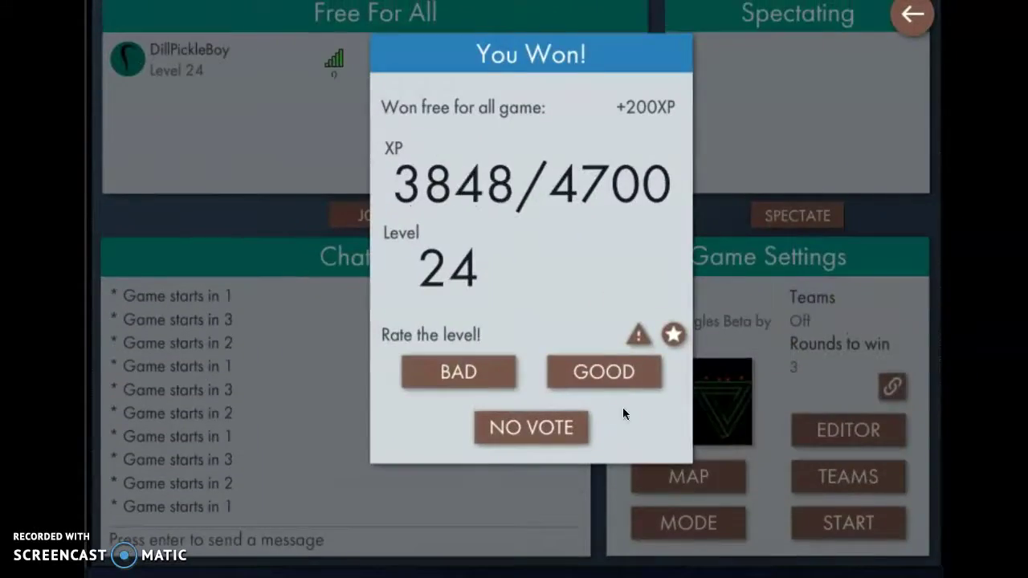
Dismiss the You Won! results so the Meridian match begins.
{"action": "left_click", "coordinate": [608, 384]}
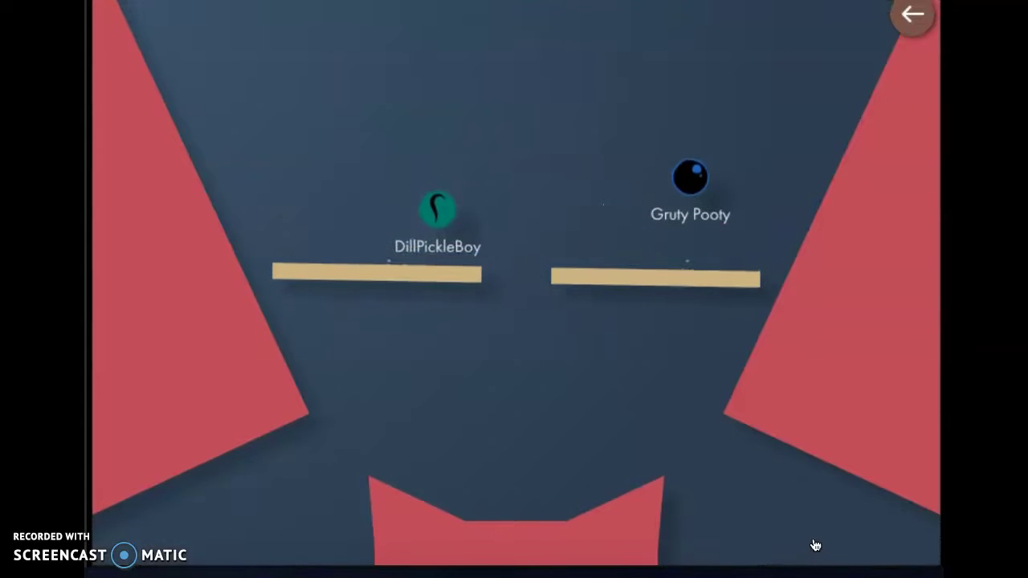
Climb back above the planks, moving left and then onto the right plank.
{"action": "key", "text": "Up"}
{"action": "key", "text": "Left"}
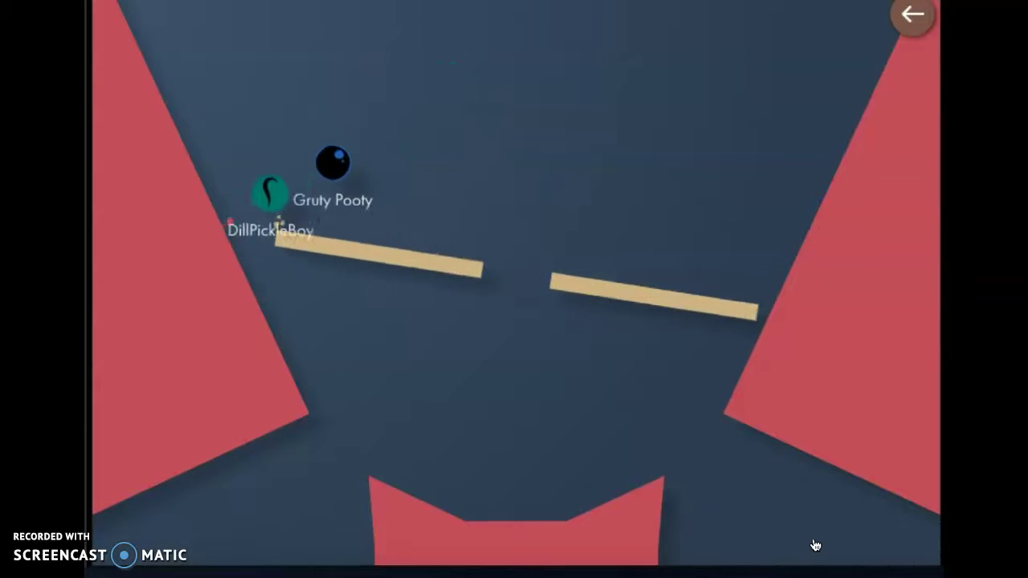
{"action": "key", "text": "Up"}
{"action": "key", "text": "Right"}
{"action": "key", "text": "Up"}
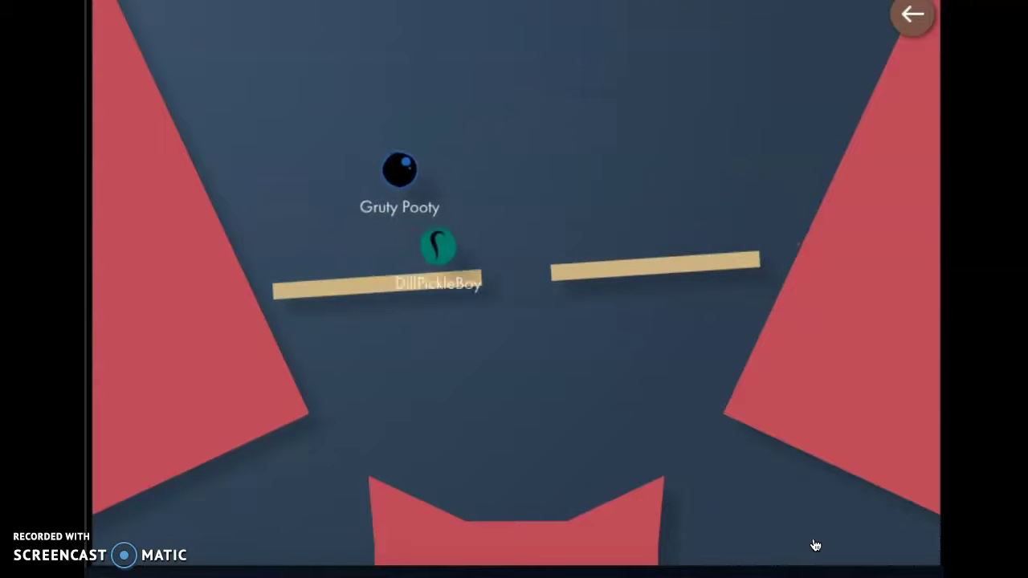
Drop through the gap between planks, jump back out, and ram the opponent's ball.
{"action": "key", "text": "Up"}
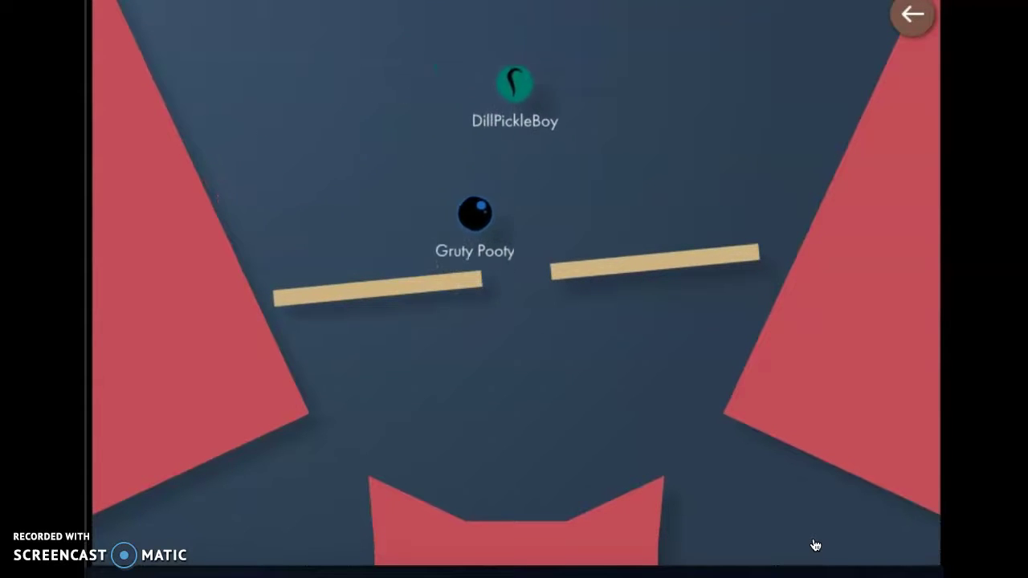
{"action": "key", "text": "Right"}
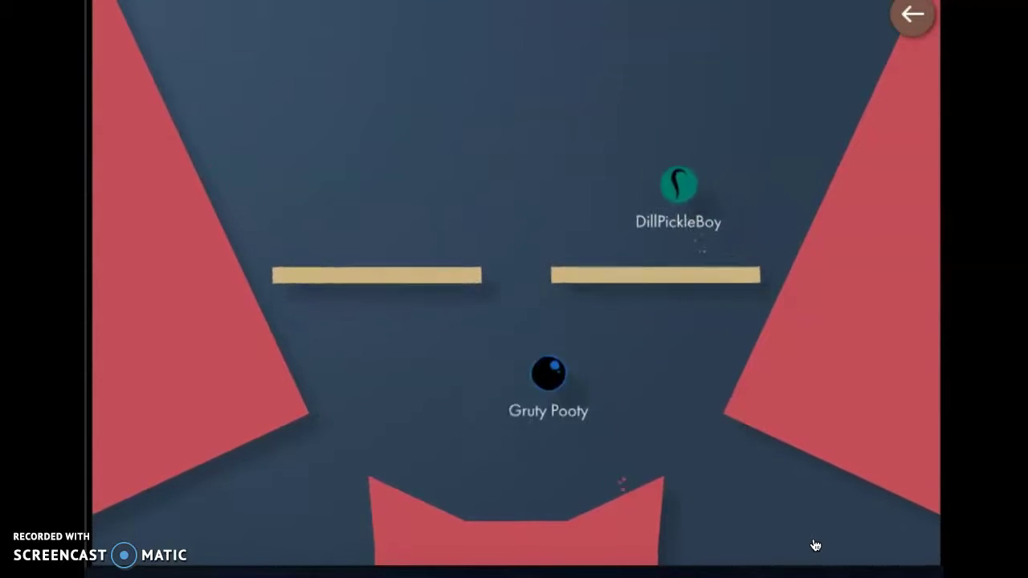
{"action": "key", "text": "Right"}
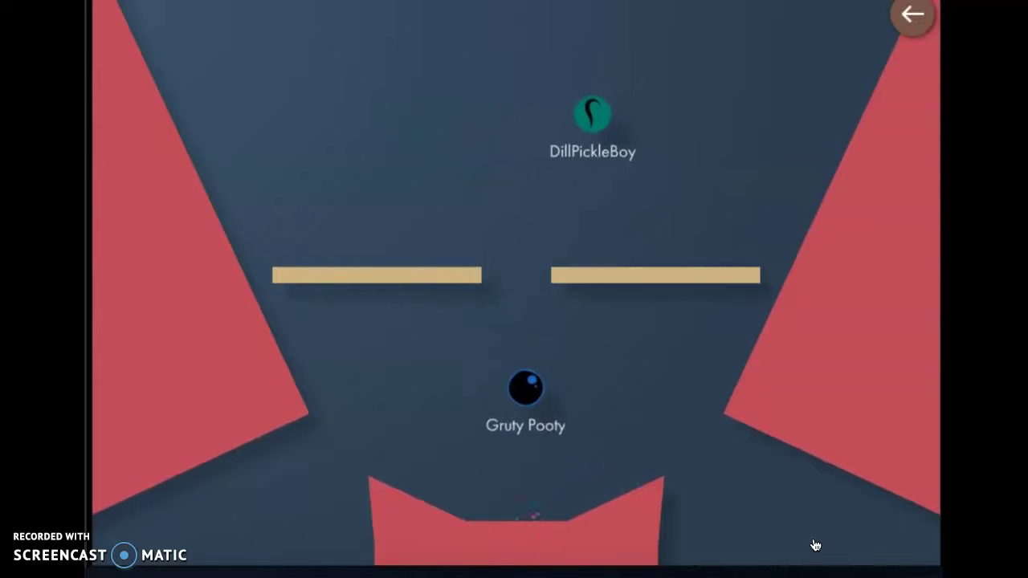
{"action": "key", "text": "Up"}
{"action": "key", "text": "Left"}
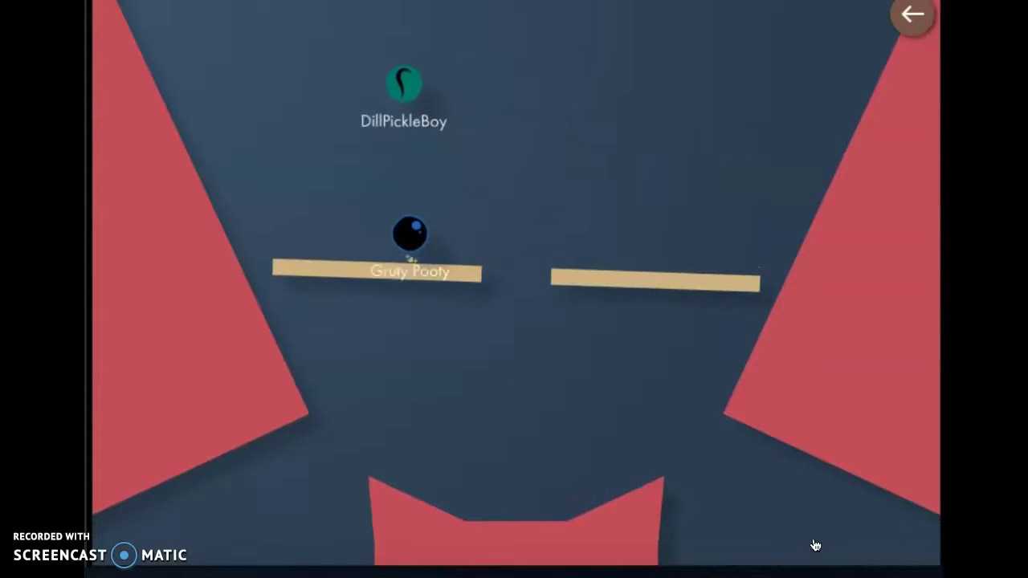
{"action": "key", "text": "Right"}
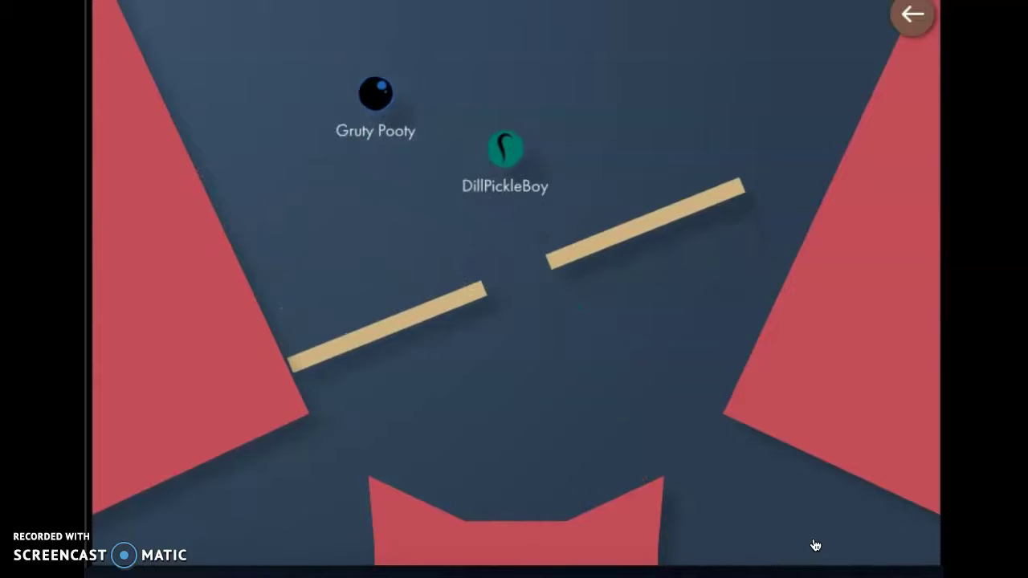
Fly up-right, reverse up-left, bounce on the right plank, and settle on the left plank's end.
{"action": "key", "text": "Right"}
{"action": "key", "text": "Left"}
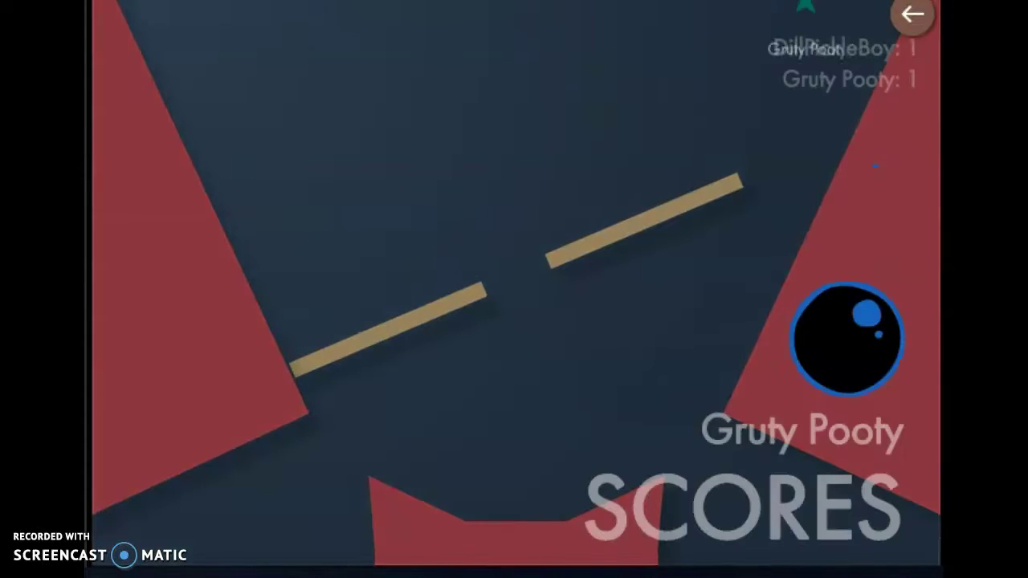
{"action": "key", "text": "Right"}
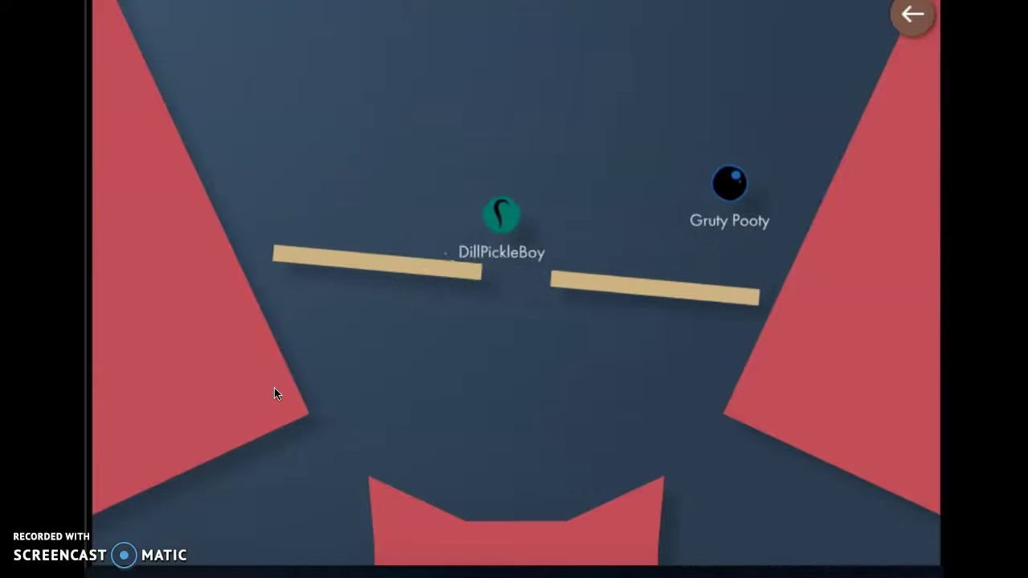
{"action": "key", "text": "Left"}
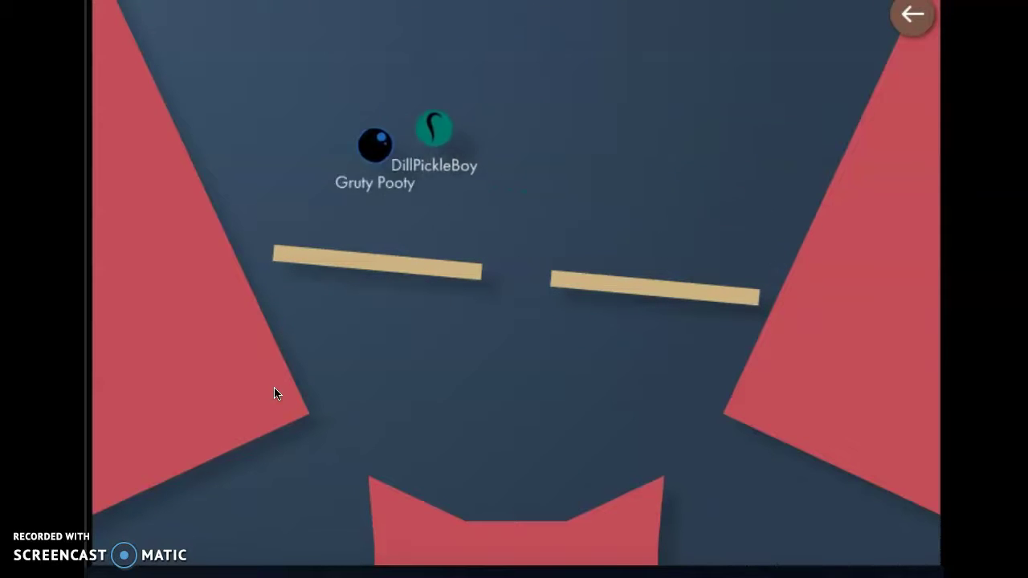
{"action": "key", "text": "Left"}
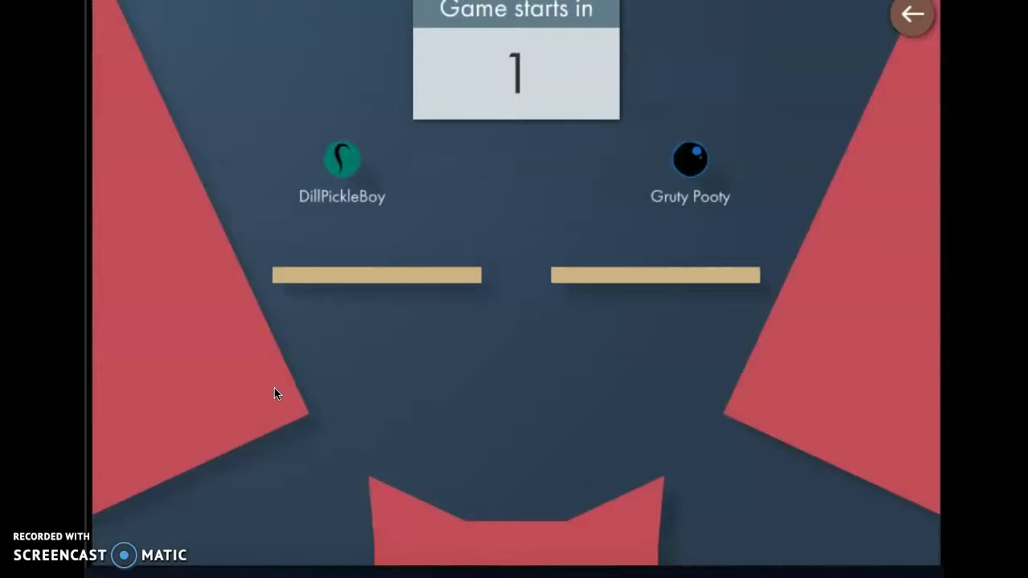
Climb and weave over the Meridian planks, working toward the top.
{"action": "key", "text": "Up"}
{"action": "key", "text": "Left"}
{"action": "key", "text": "Right"}
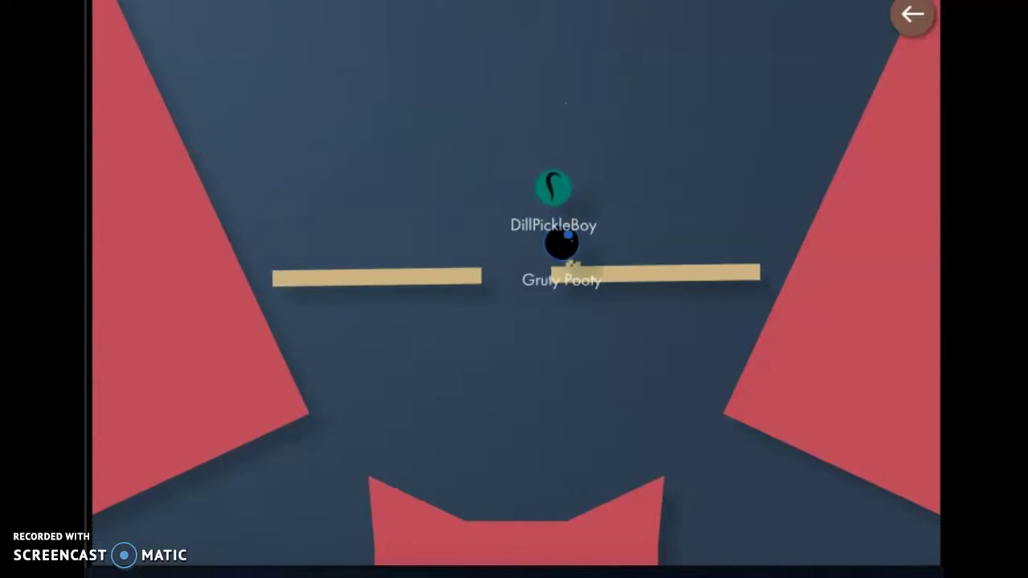
{"action": "key", "text": "Right"}
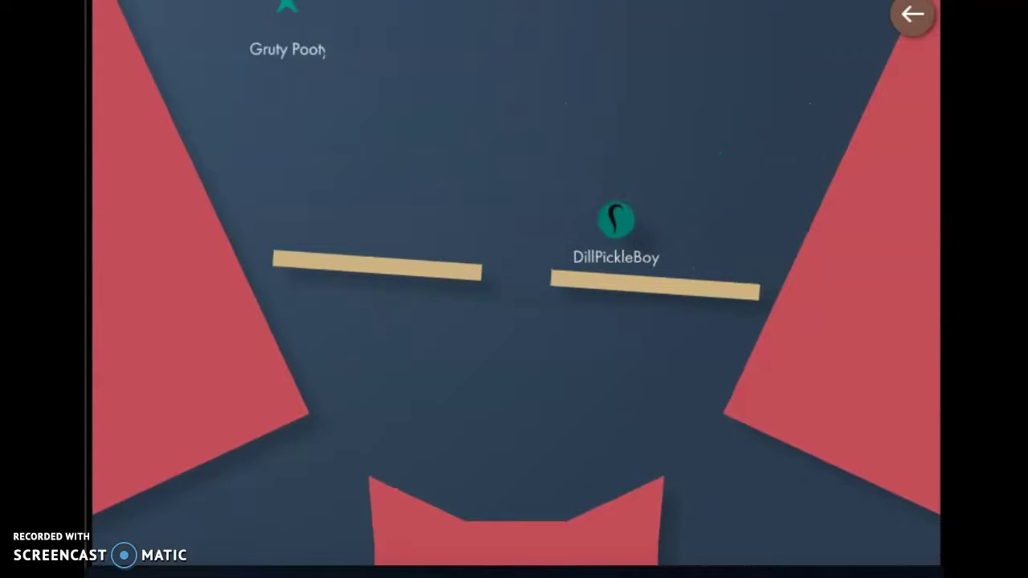
{"action": "key", "text": "Left"}
{"action": "key", "text": "Up"}
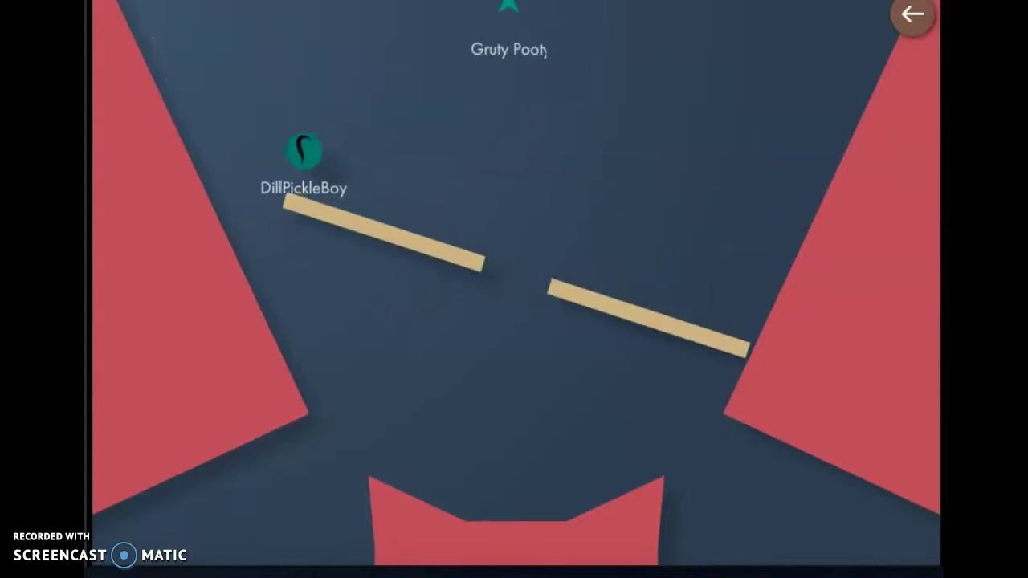
{"action": "key", "text": "Right"}
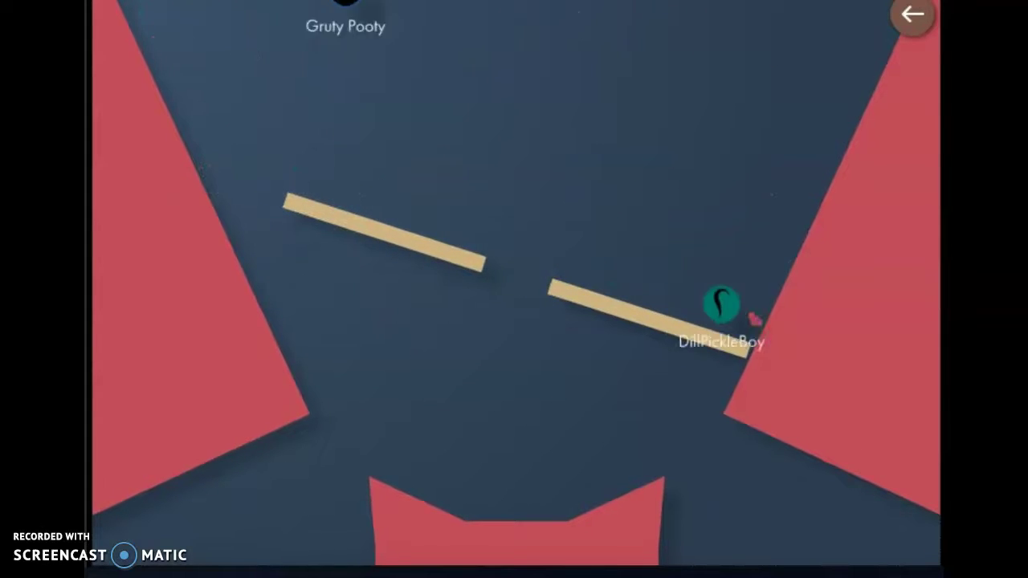
{"action": "key", "text": "Left"}
{"action": "key", "text": "Up"}
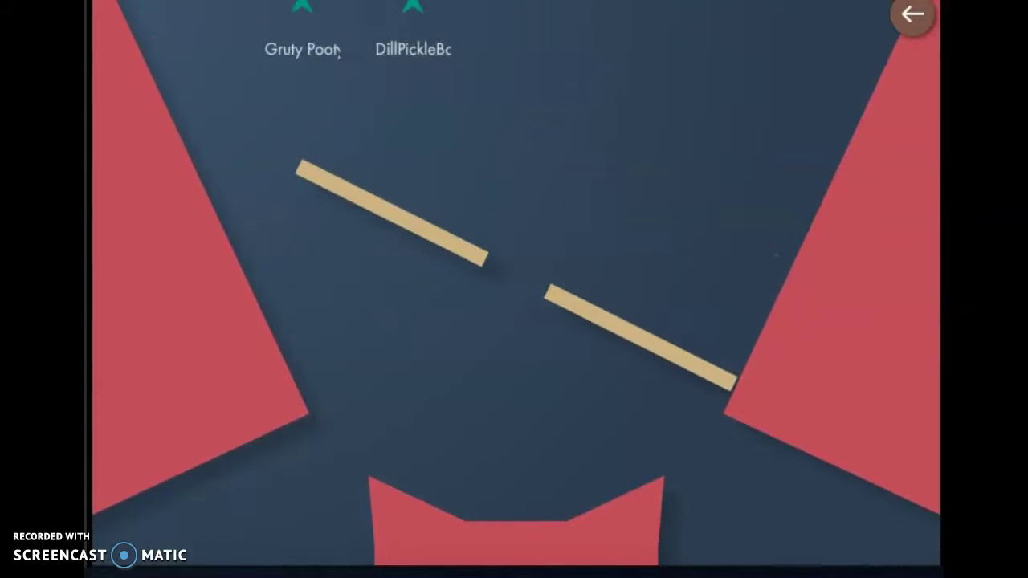
Push DillPickleBoy out to win Meridian 3–2, then head for the centre gap.
{"action": "key", "text": "Right"}
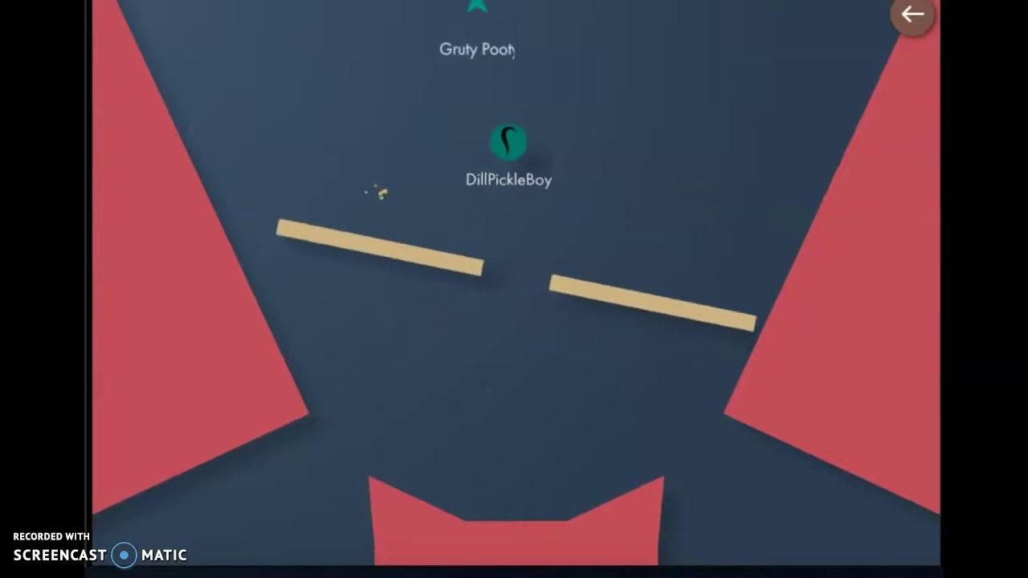
{"action": "key", "text": "Left"}
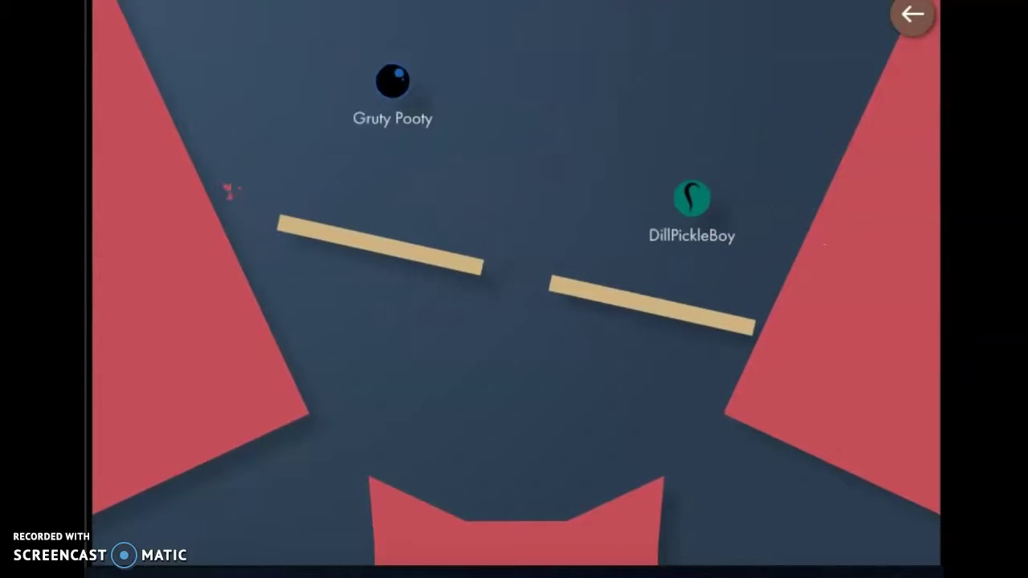
{"action": "key", "text": "Left"}
{"action": "key", "text": "Up"}
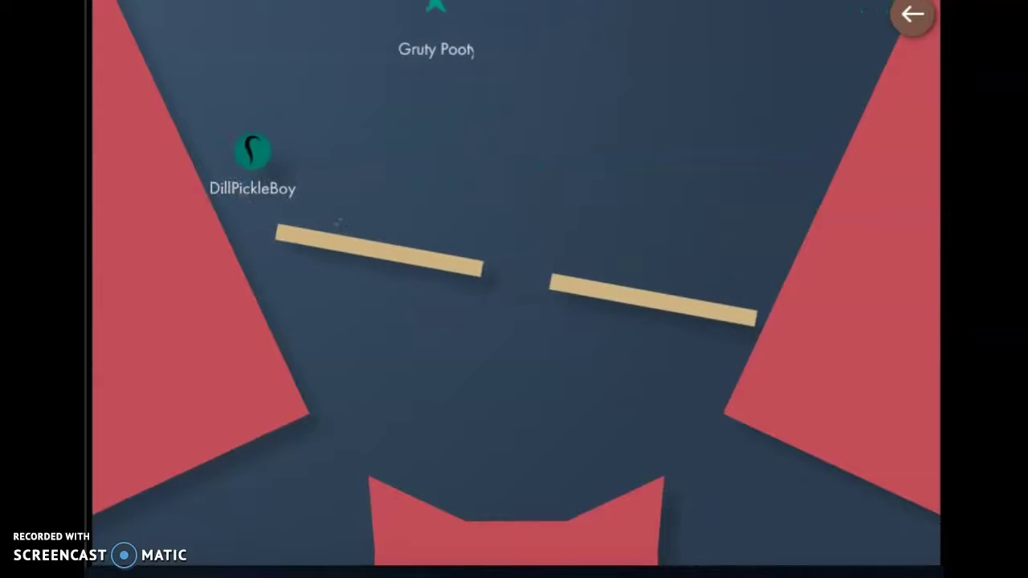
{"action": "key", "text": "Right"}
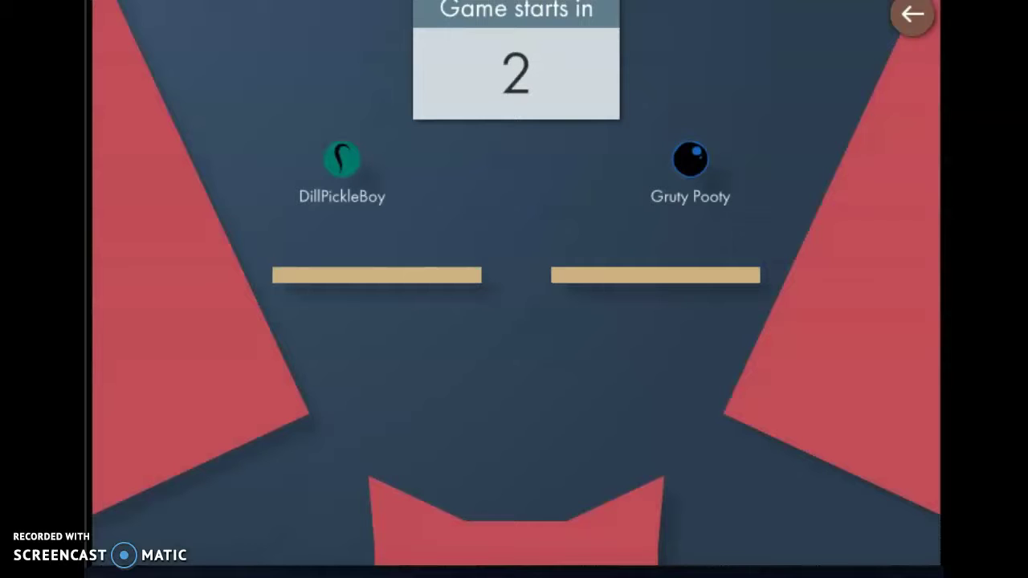
{"action": "key", "text": "Right"}
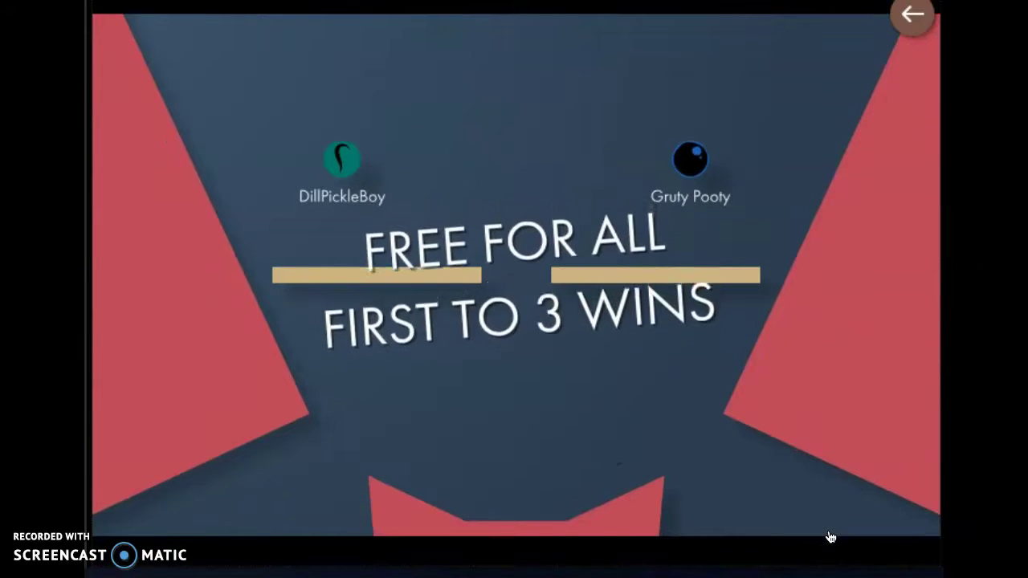
Roll off the tilted plank to the upper area, then return to the game lobby.
{"action": "key", "text": "Right"}
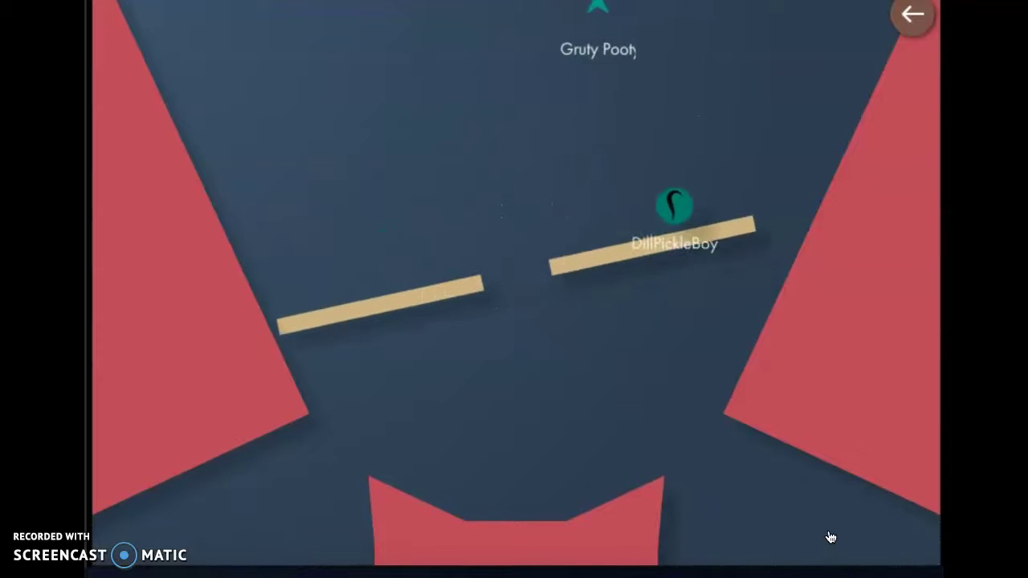
{"action": "key", "text": "Left"}
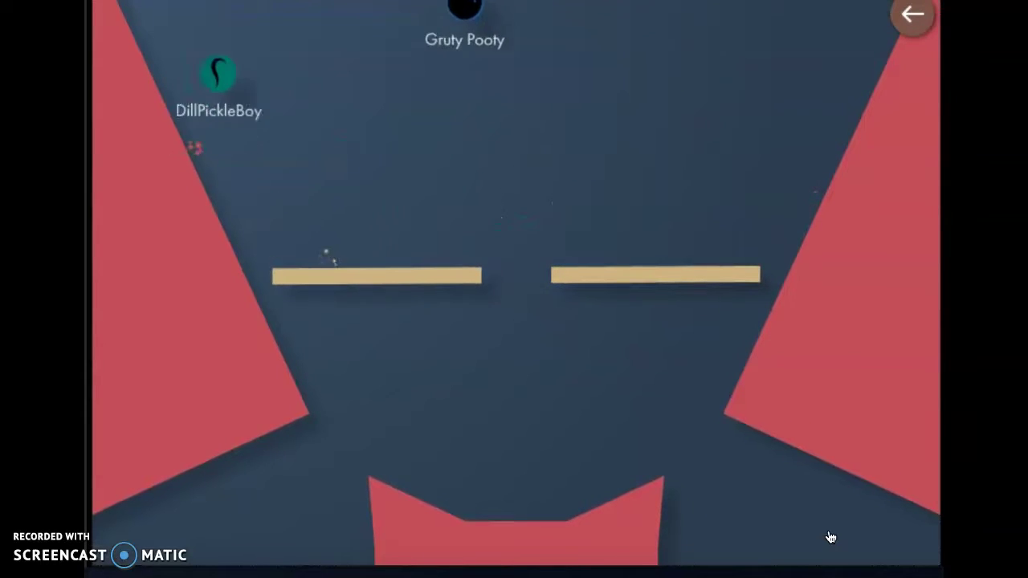
{"action": "key", "text": "Right"}
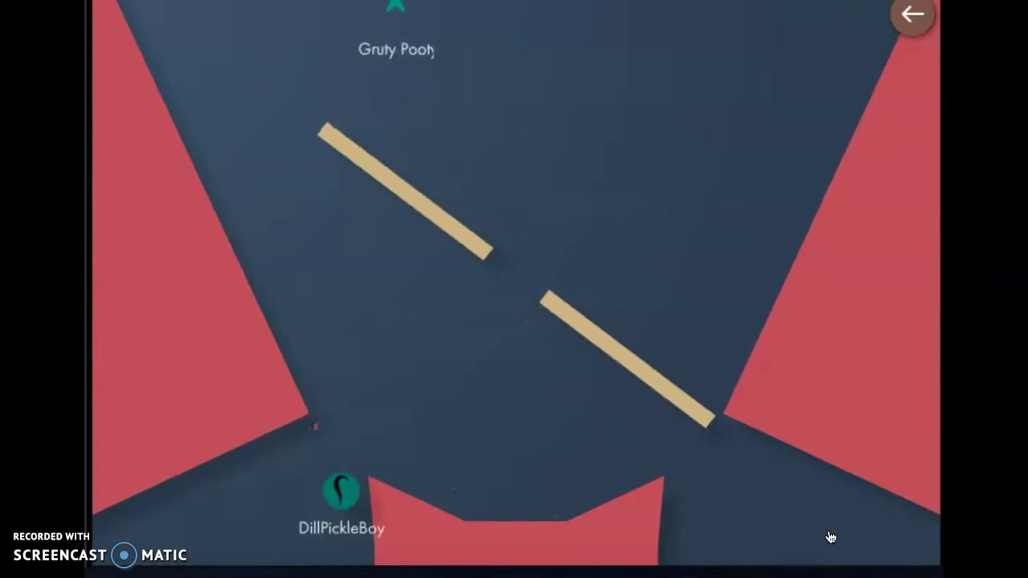
{"action": "left_click", "coordinate": [906, 19]}
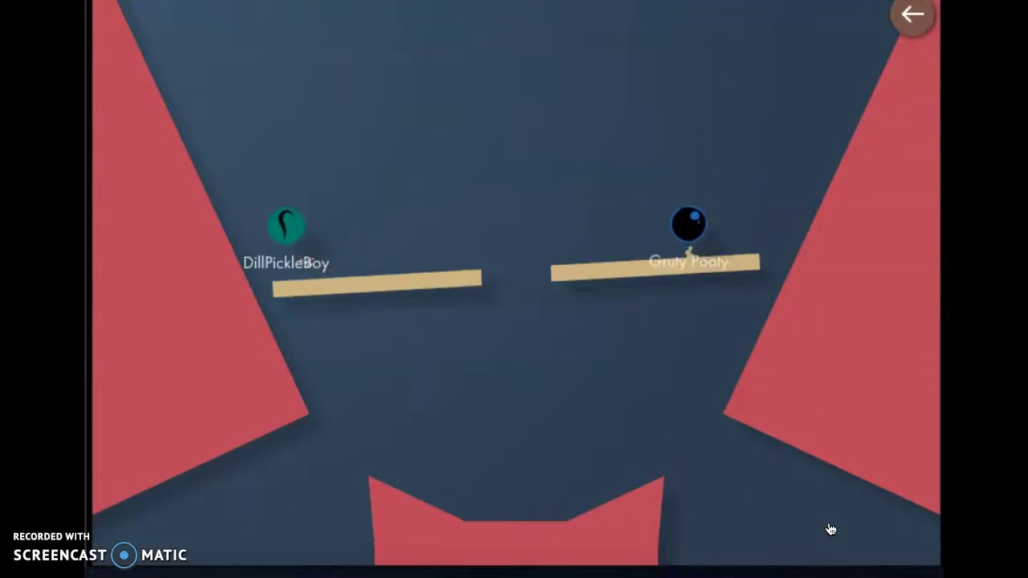
Rise to the centre, knock DillPickleBoy away, and steer as the planks rotate.
{"action": "key", "text": "Up"}
{"action": "key", "text": "Right"}
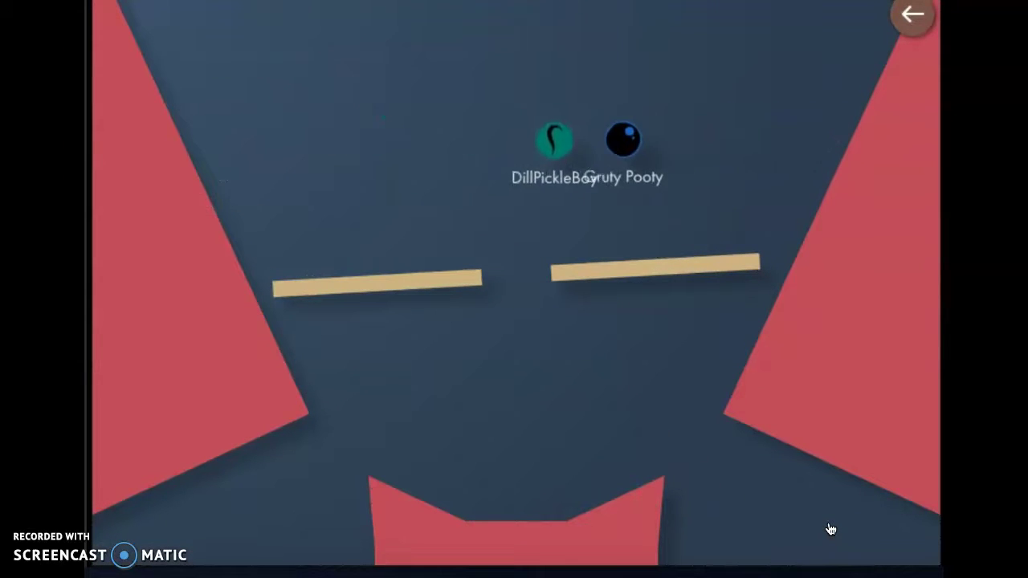
{"action": "key", "text": "Left"}
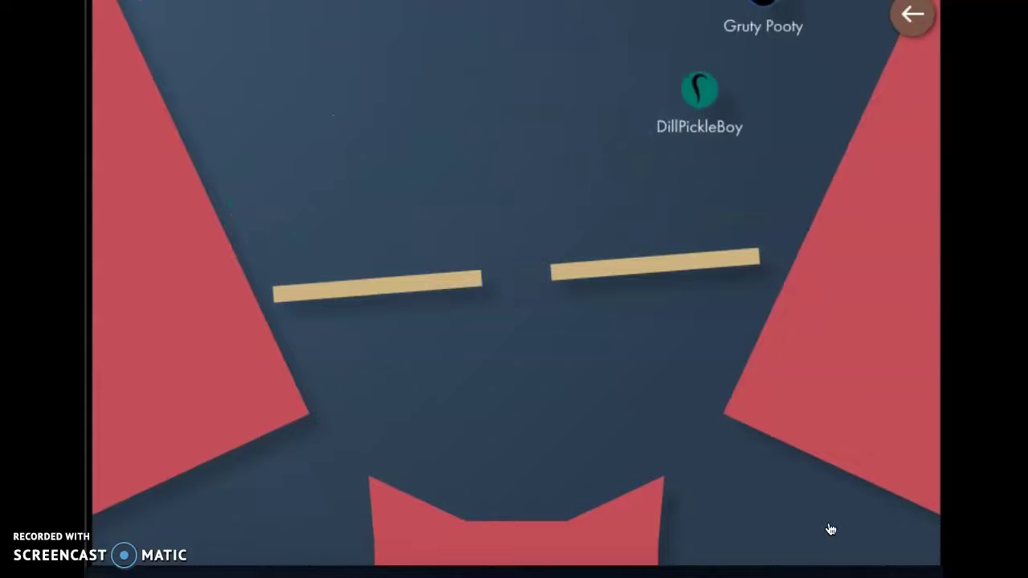
{"action": "key", "text": "Left"}
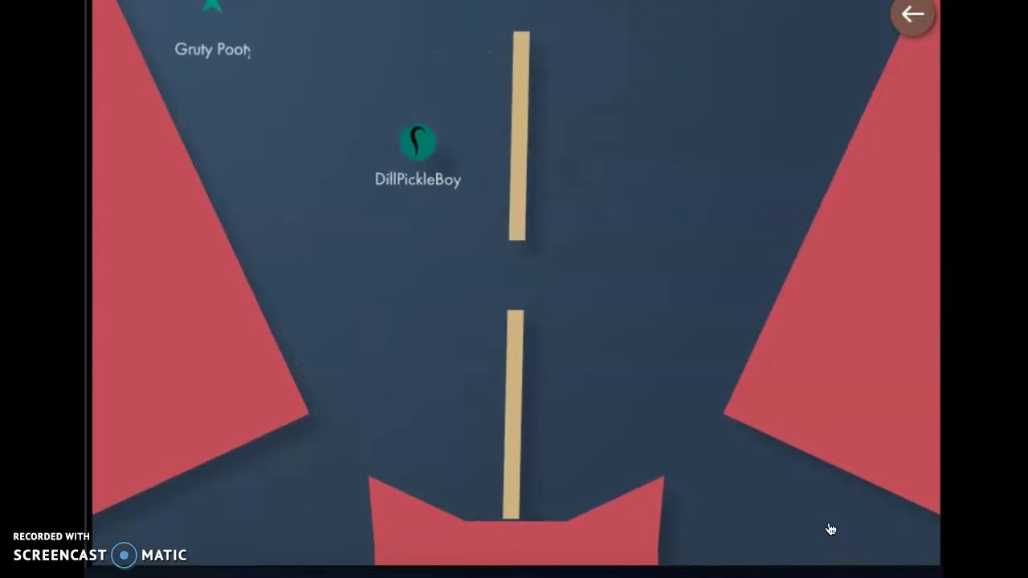
{"action": "key", "text": "Right"}
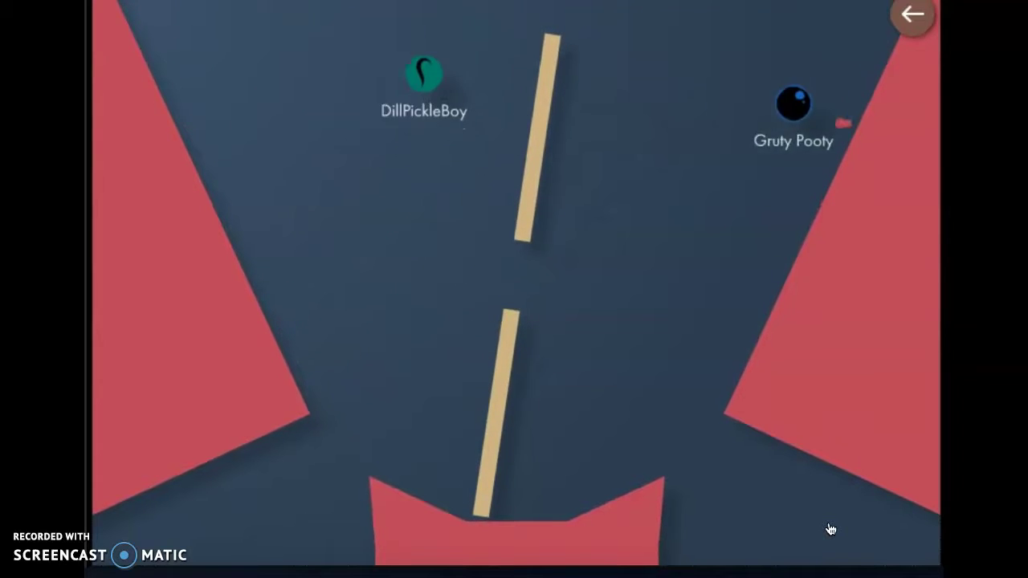
{"action": "key", "text": "Left"}
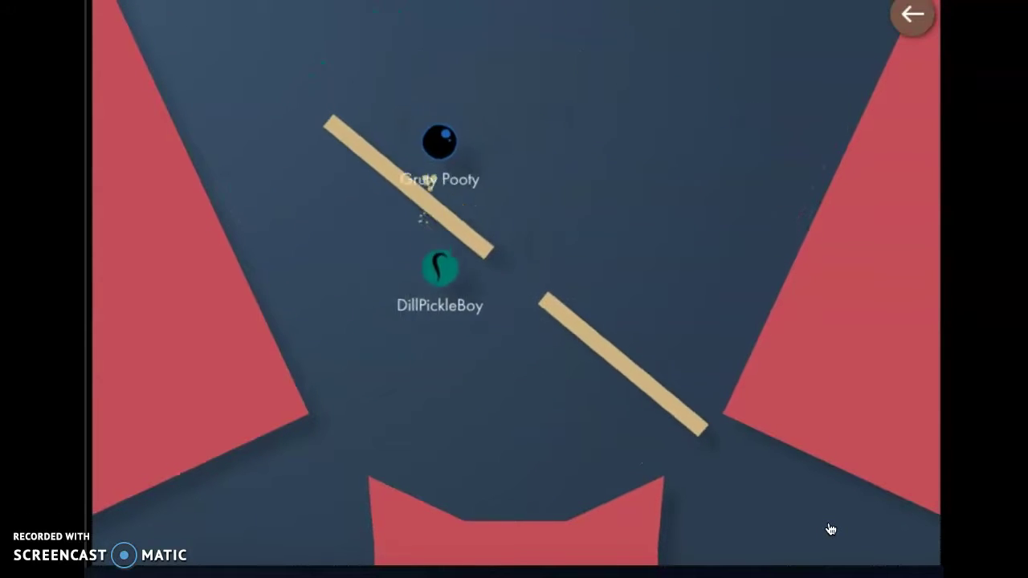
{"action": "key", "text": "Left"}
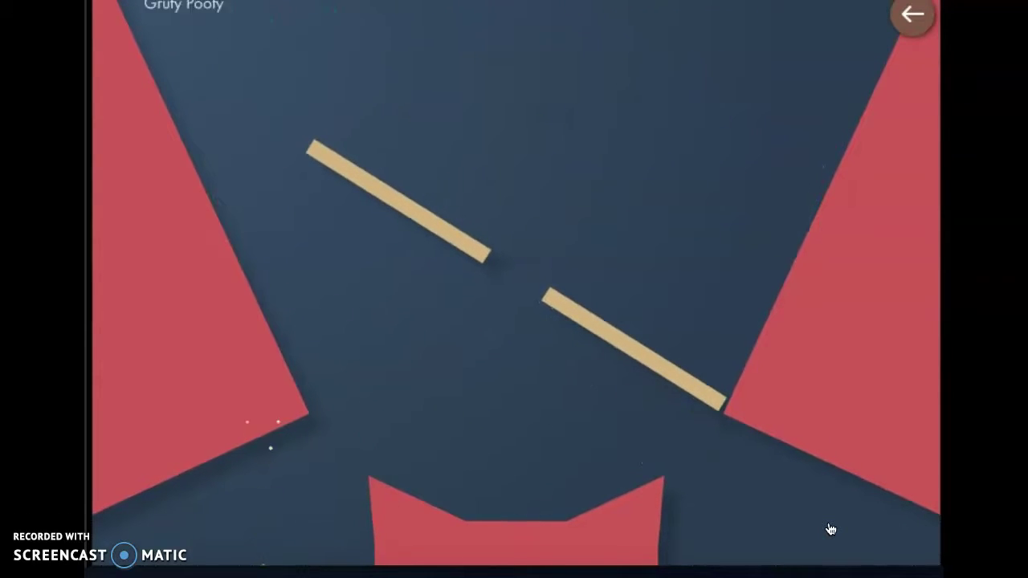